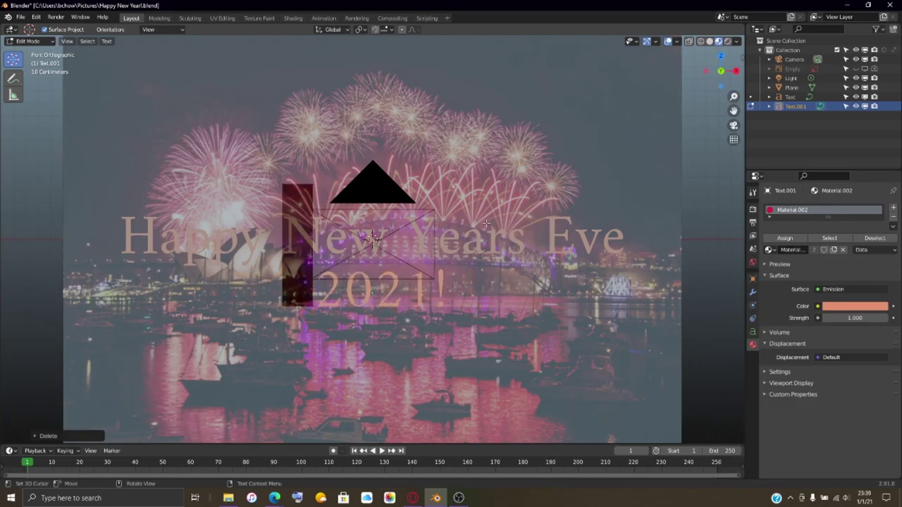
Step: Remove the word "Eve" and its preceding space from the greeting text so it reads "Happy New Years"
{"action": "key", "text": "Tab"}
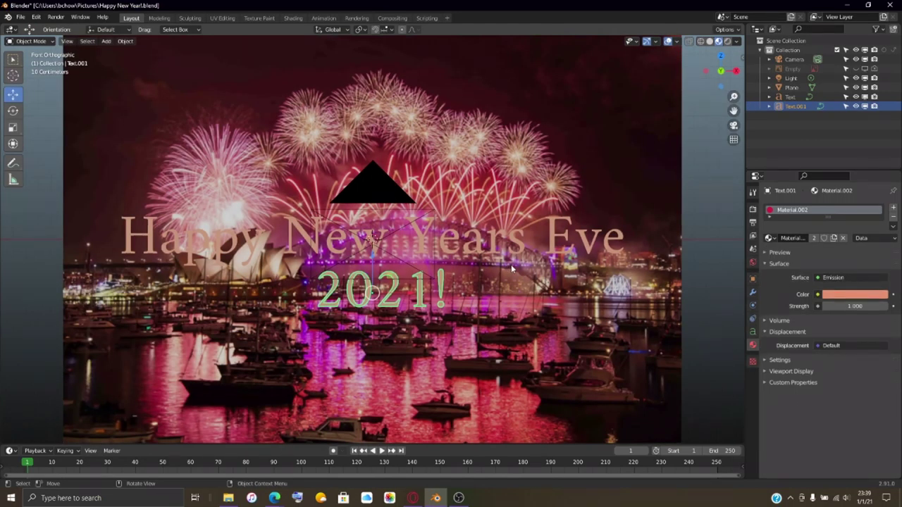
{"action": "left_click", "coordinate": [513, 248]}
{"action": "key", "text": "Tab"}
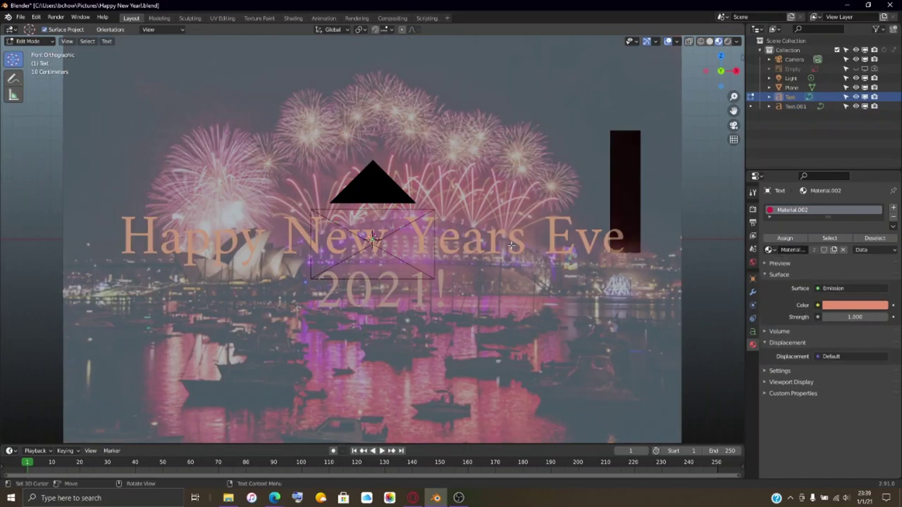
{"action": "key", "text": "BackSpace"}
{"action": "key", "text": "BackSpace"}
{"action": "key", "text": "BackSpace"}
{"action": "key", "text": "BackSpace"}
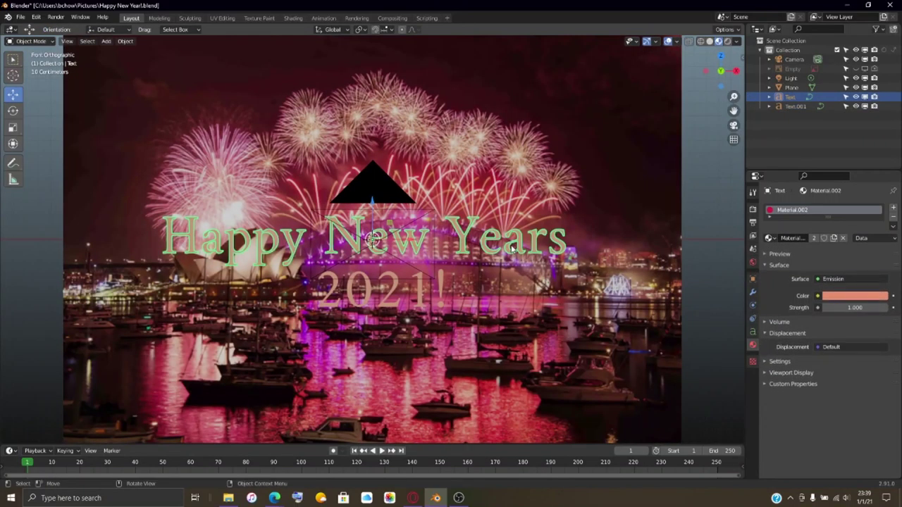
{"action": "key", "text": "Tab"}
{"action": "key", "text": "Tab"}
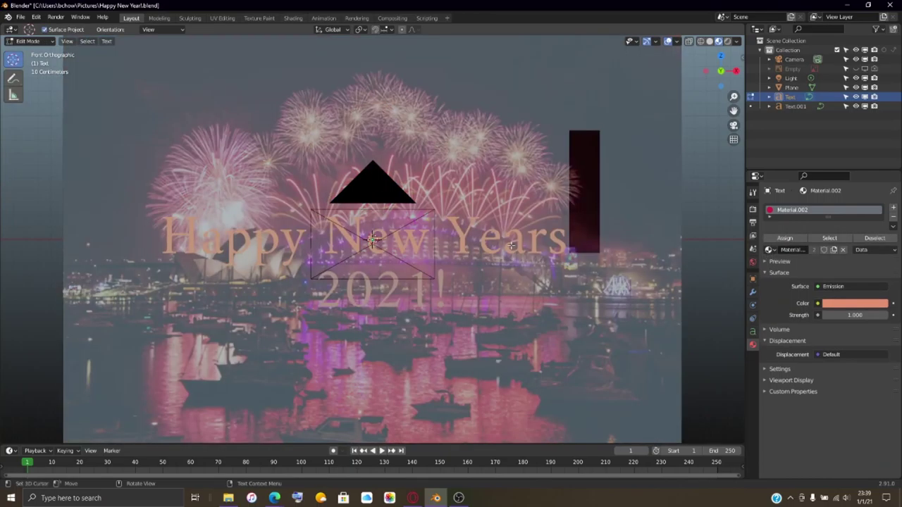
{"action": "key", "text": "Tab"}
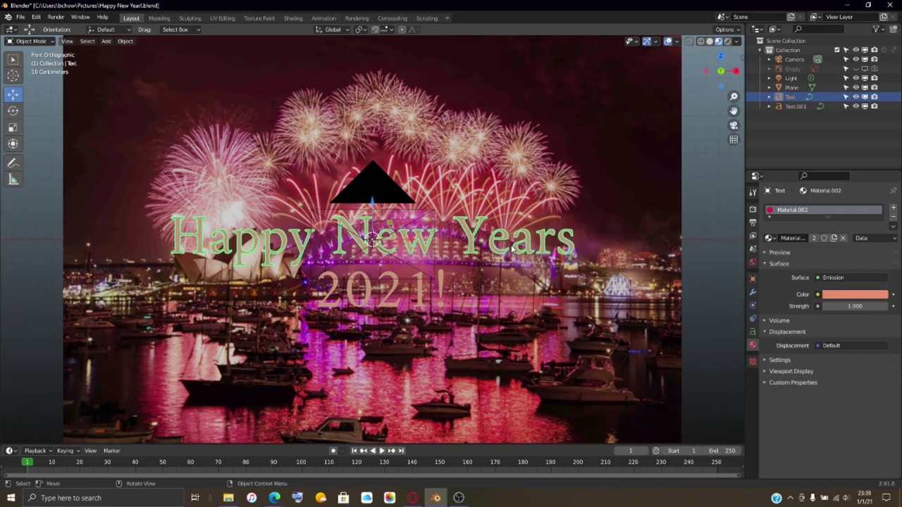
Step: Hide the existing fireworks background plane in the viewport
{"action": "left_click", "coordinate": [868, 99]}
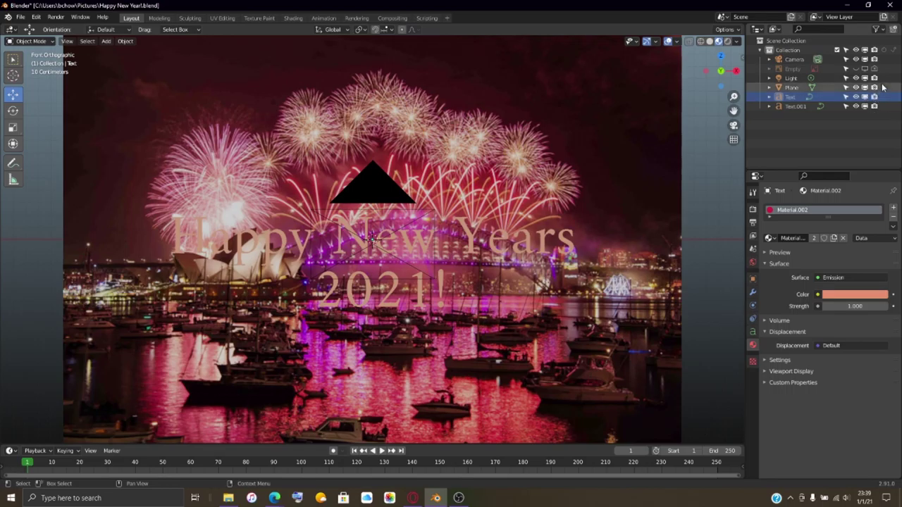
{"action": "left_click", "coordinate": [866, 87]}
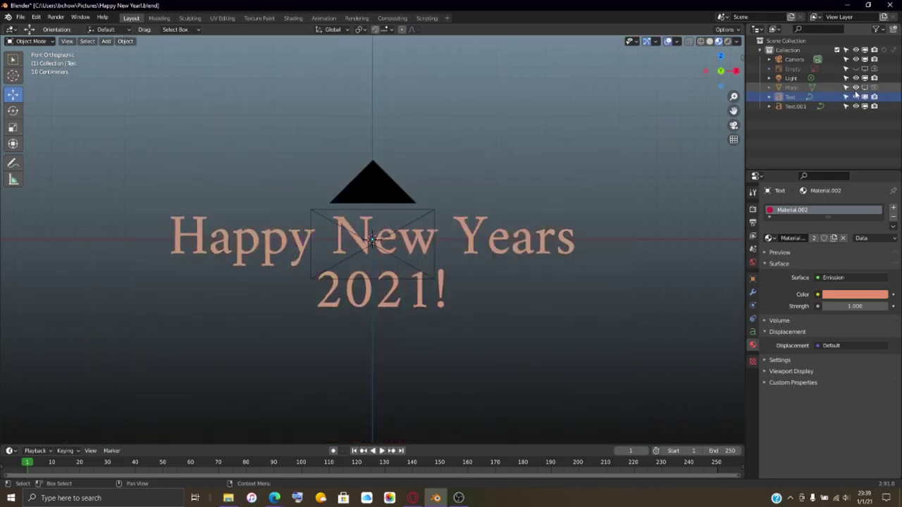
{"action": "scroll", "coordinate": [540, 294], "scroll_direction": "down", "scroll_amount": 4}
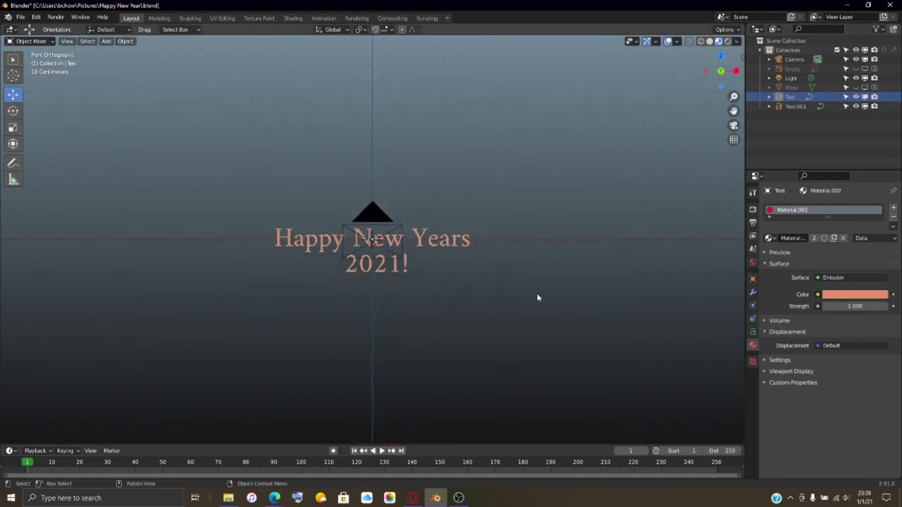
{"action": "scroll", "coordinate": [538, 296], "scroll_direction": "up", "scroll_amount": 5}
{"action": "scroll", "coordinate": [537, 296], "scroll_direction": "up", "scroll_amount": 2}
{"action": "scroll", "coordinate": [537, 296], "scroll_direction": "down", "scroll_amount": 4}
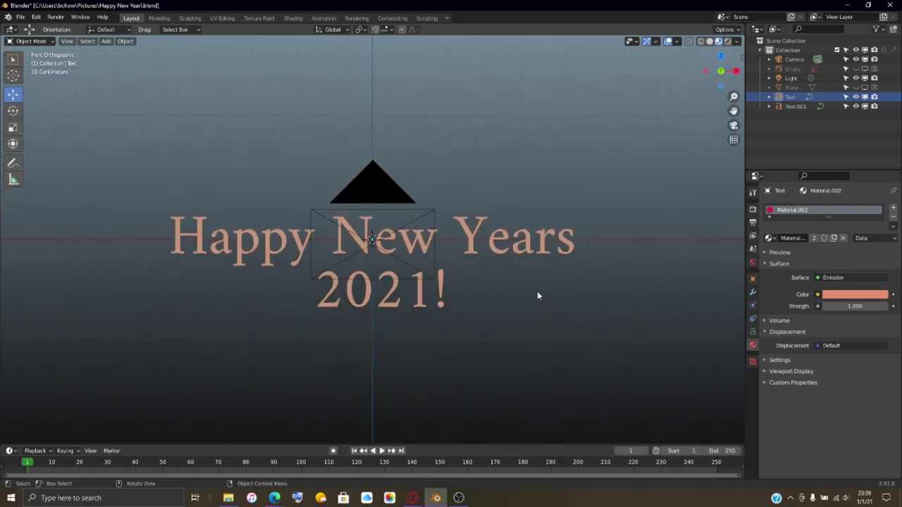
{"action": "scroll", "coordinate": [537, 291], "scroll_direction": "down", "scroll_amount": 2}
{"action": "scroll", "coordinate": [537, 291], "scroll_direction": "up", "scroll_amount": 1}
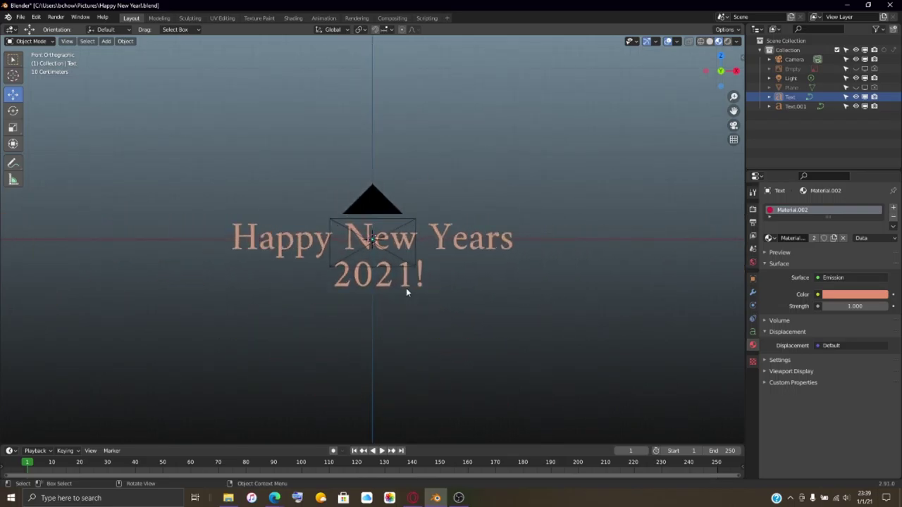
Step: Start adding a reference image and browse the Pictures folder in the maximized file browser
{"action": "key", "text": "shift+a"}
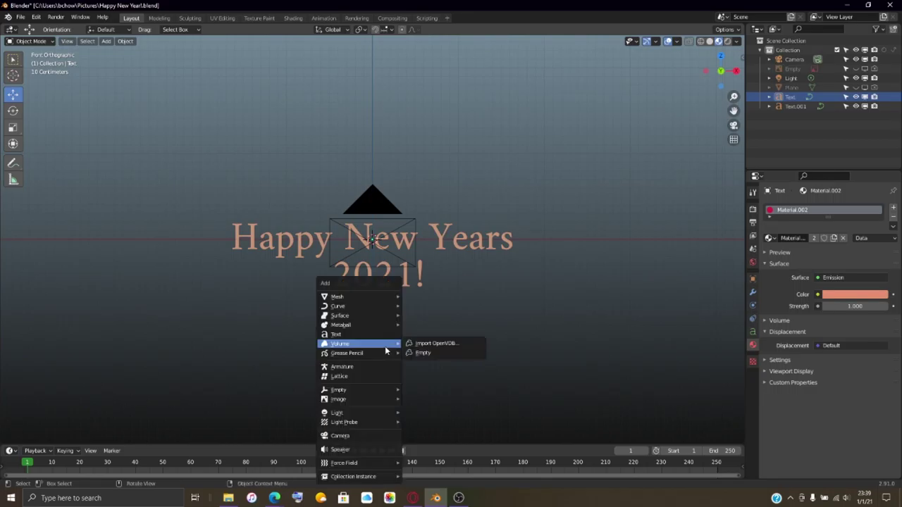
{"action": "mouse_move", "coordinate": [356, 390]}
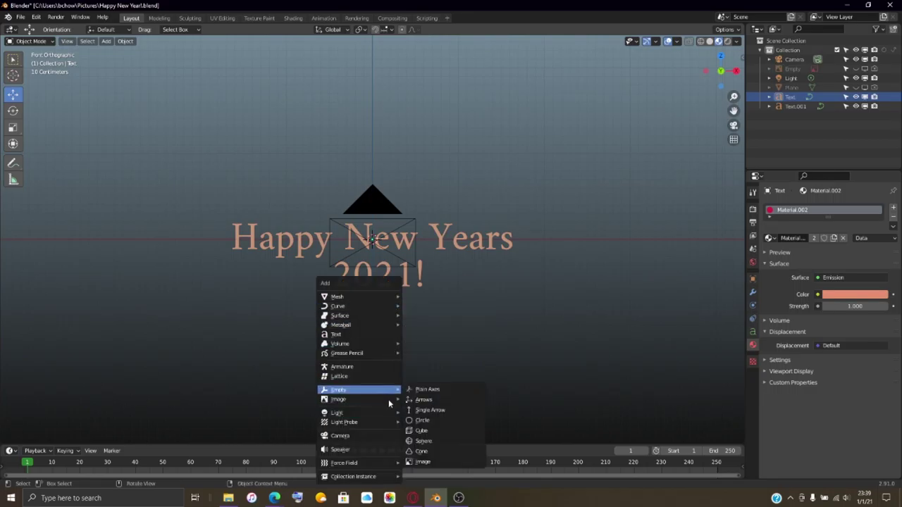
{"action": "mouse_move", "coordinate": [394, 398]}
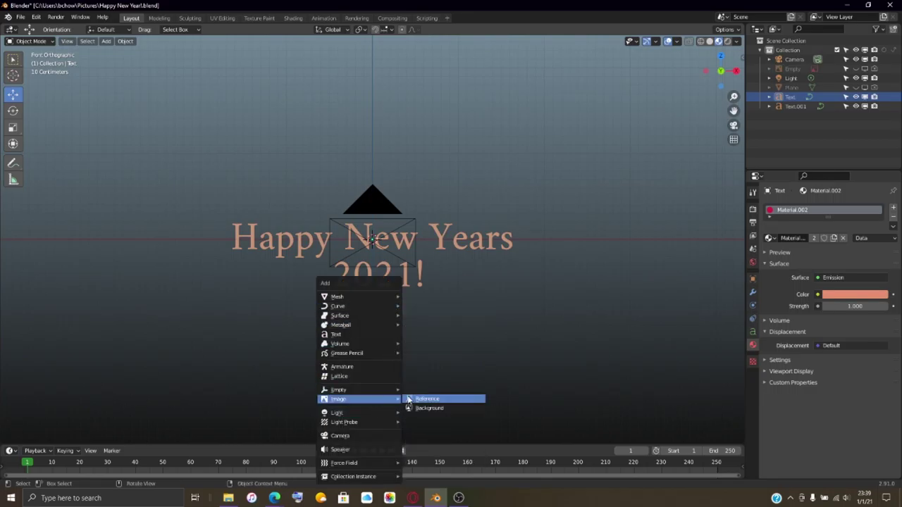
{"action": "left_click", "coordinate": [450, 401]}
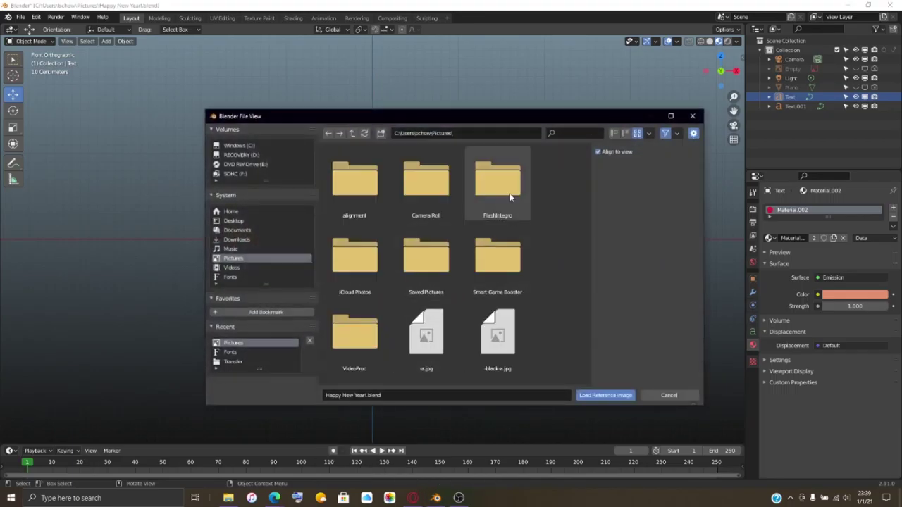
{"action": "scroll", "coordinate": [501, 252], "scroll_direction": "down", "scroll_amount": 3}
{"action": "scroll", "coordinate": [502, 252], "scroll_direction": "down", "scroll_amount": 10}
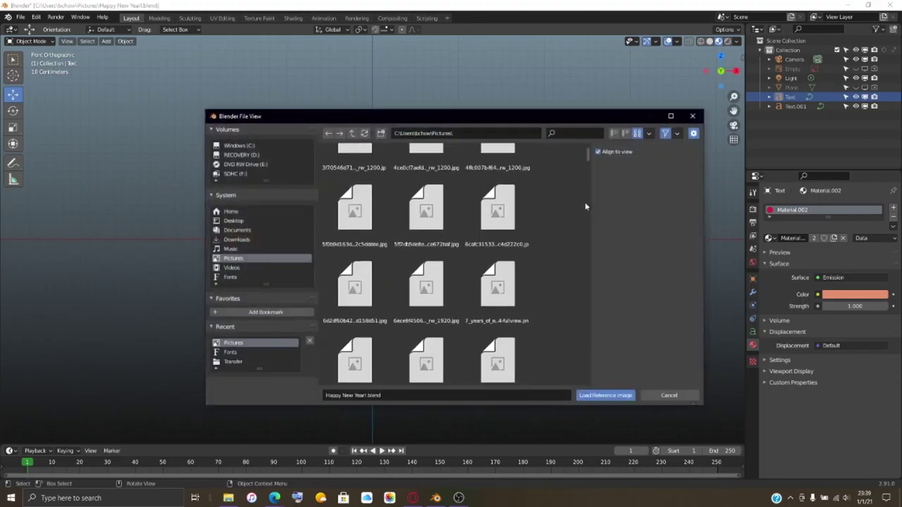
{"action": "left_click", "coordinate": [670, 115]}
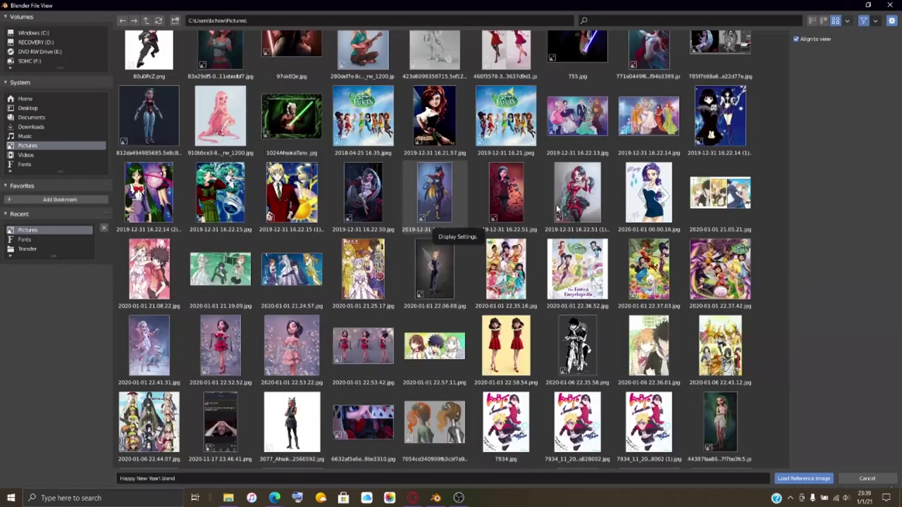
{"action": "scroll", "coordinate": [778, 86], "scroll_direction": "down", "scroll_amount": 2}
{"action": "scroll", "coordinate": [787, 90], "scroll_direction": "down", "scroll_amount": 15}
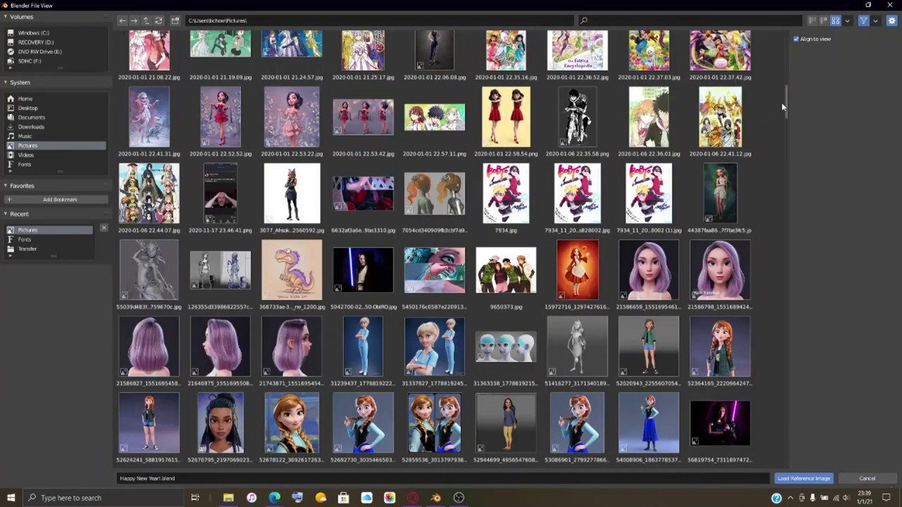
{"action": "scroll", "coordinate": [768, 194], "scroll_direction": "down", "scroll_amount": 10}
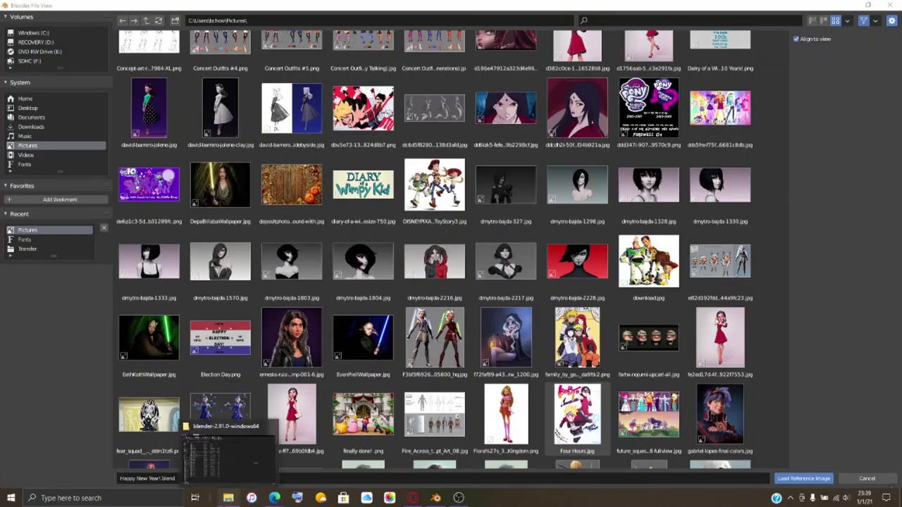
Step: Switch to File Explorer to check the Pictures folder for the new fireworks image and return to Blender
{"action": "left_click", "coordinate": [228, 498]}
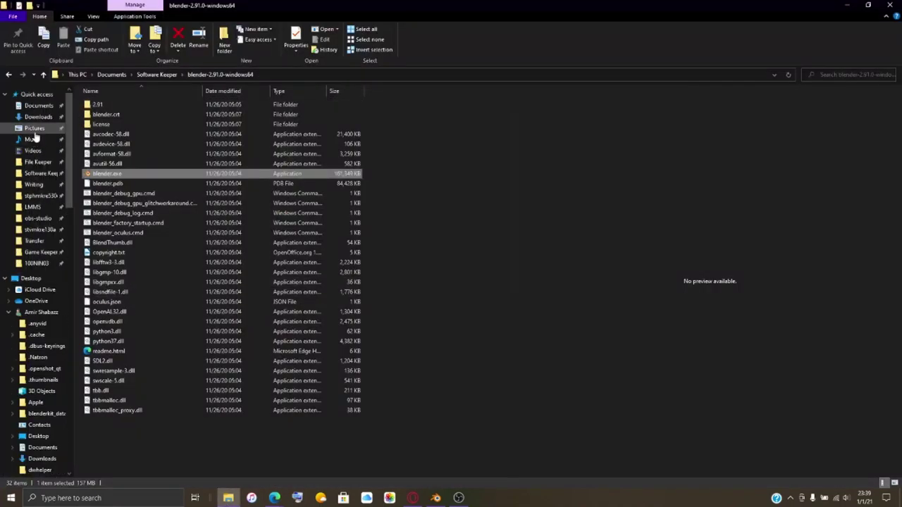
{"action": "left_click", "coordinate": [33, 129]}
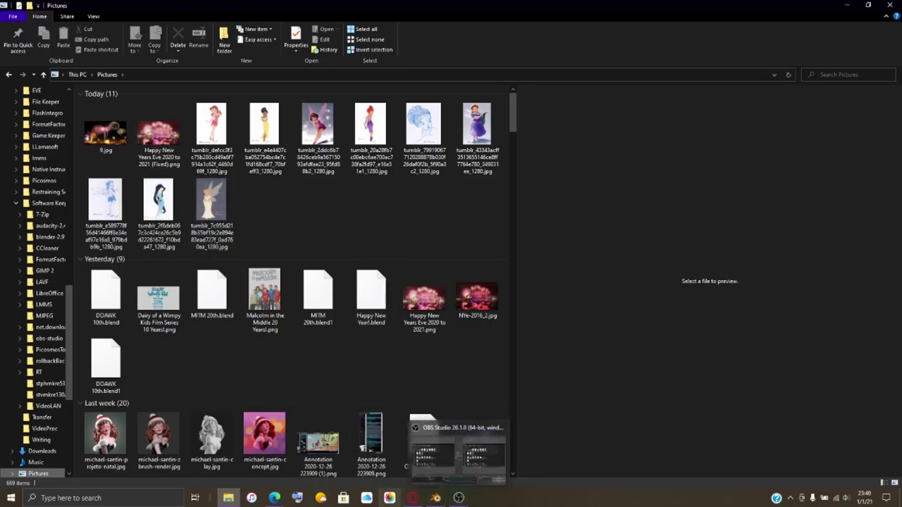
{"action": "mouse_move", "coordinate": [434, 500]}
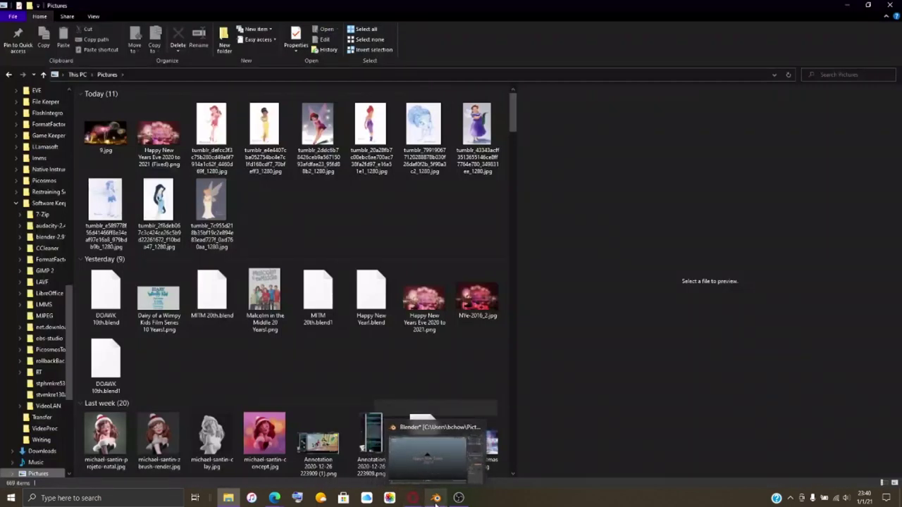
{"action": "left_click", "coordinate": [436, 498]}
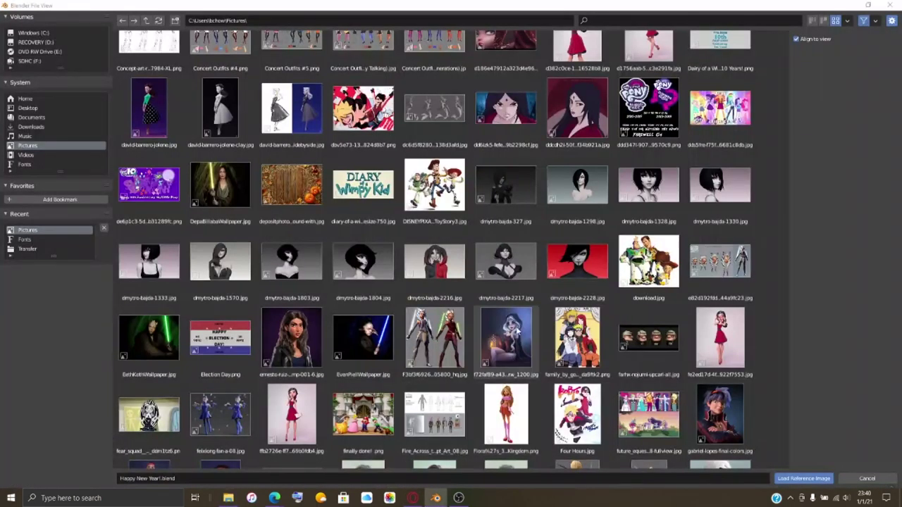
Step: Load 9.jpg from the Pictures folder as the reference image
{"action": "scroll", "coordinate": [554, 203], "scroll_direction": "down", "scroll_amount": 2}
{"action": "scroll", "coordinate": [554, 203], "scroll_direction": "up", "scroll_amount": 5}
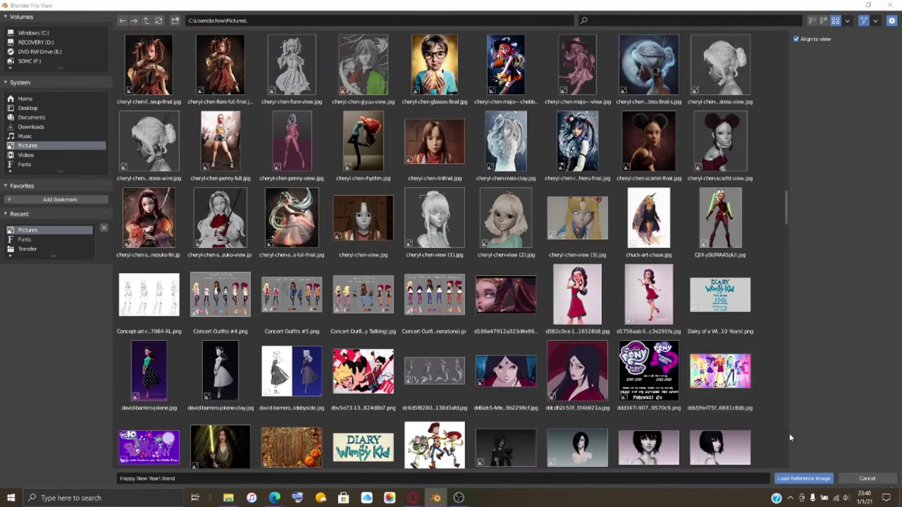
{"action": "left_click_drag", "start_coordinate": [788, 207], "coordinate": [800, 25]}
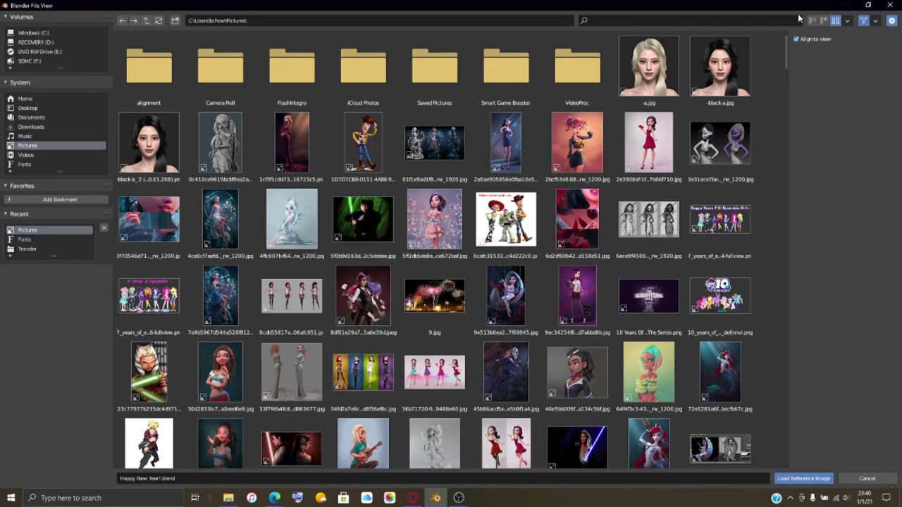
{"action": "left_click", "coordinate": [418, 301]}
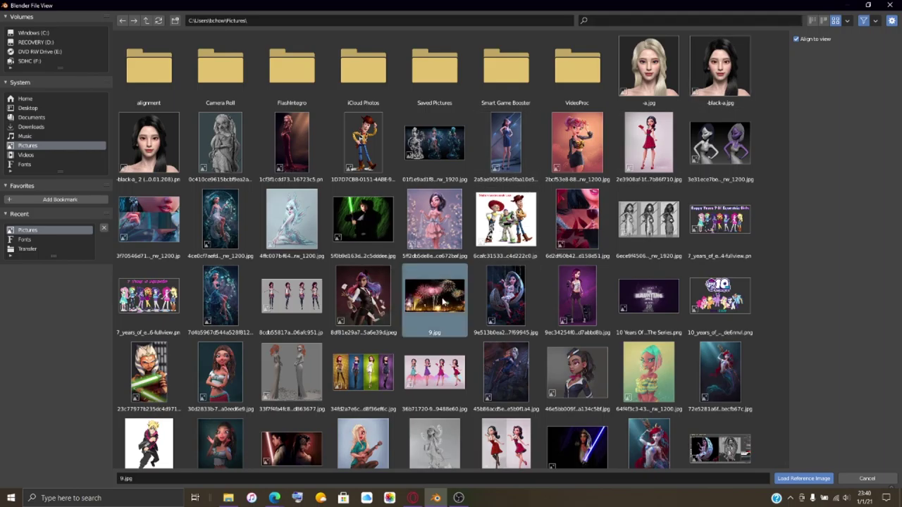
{"action": "left_click", "coordinate": [791, 478]}
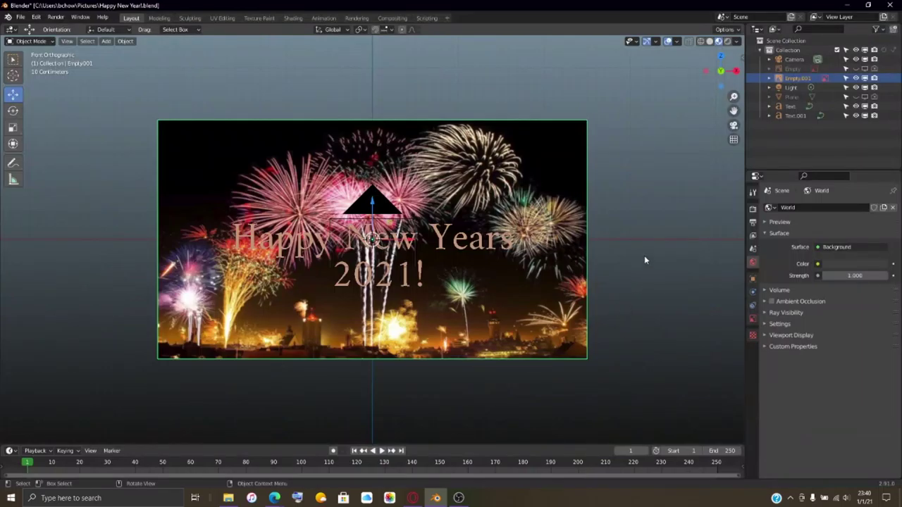
Step: Switch the viewport to solid shading and snap the 3D cursor to the world origin
{"action": "left_click", "coordinate": [709, 41]}
{"action": "key", "text": "shift+s"}
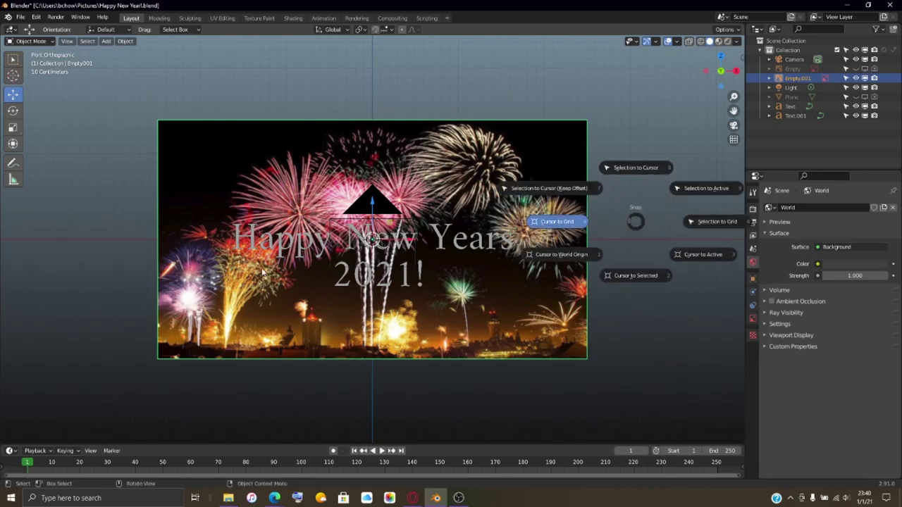
{"action": "left_click", "coordinate": [583, 260]}
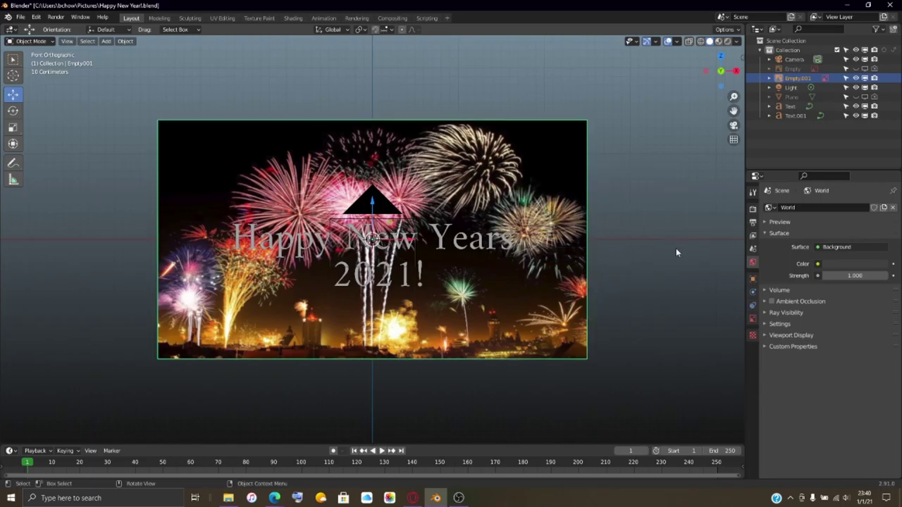
Step: Add a mesh plane and set its X rotation to 90° so it faces the front view
{"action": "key", "text": "shift+a"}
{"action": "mouse_move", "coordinate": [670, 147]}
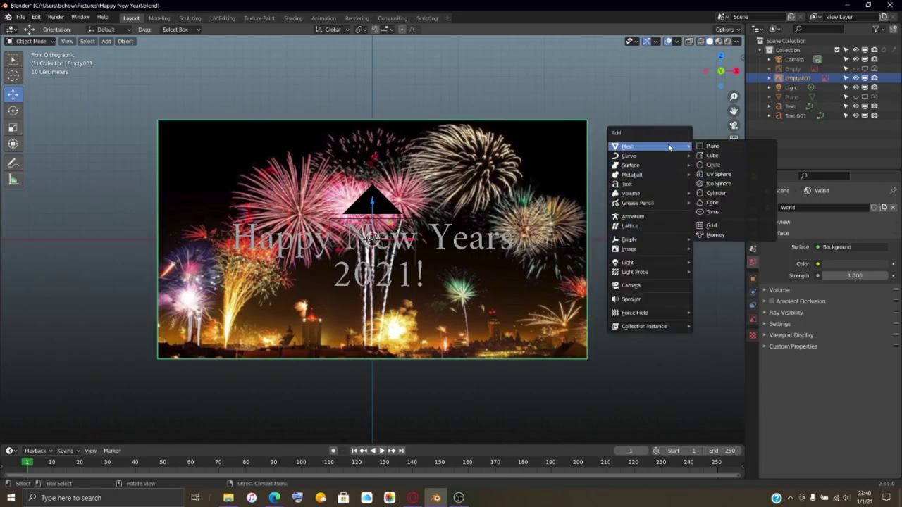
{"action": "left_click", "coordinate": [713, 146]}
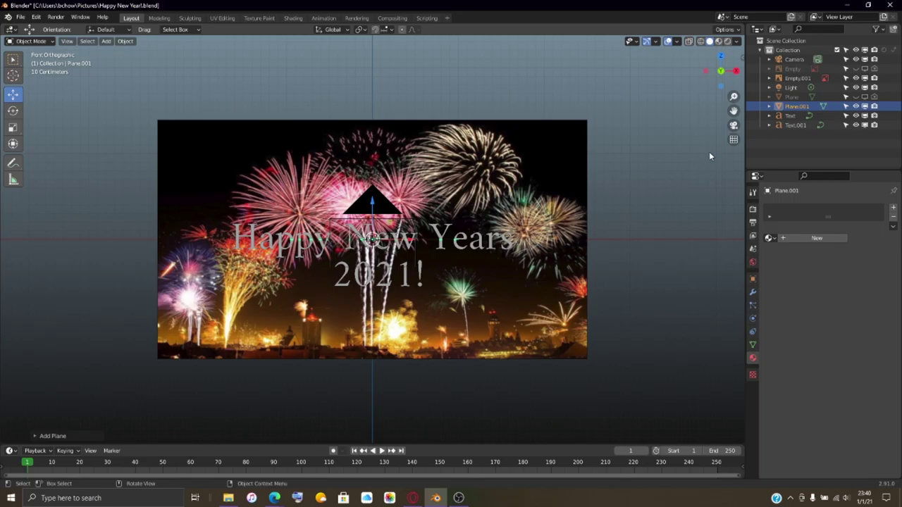
{"action": "left_click", "coordinate": [753, 279]}
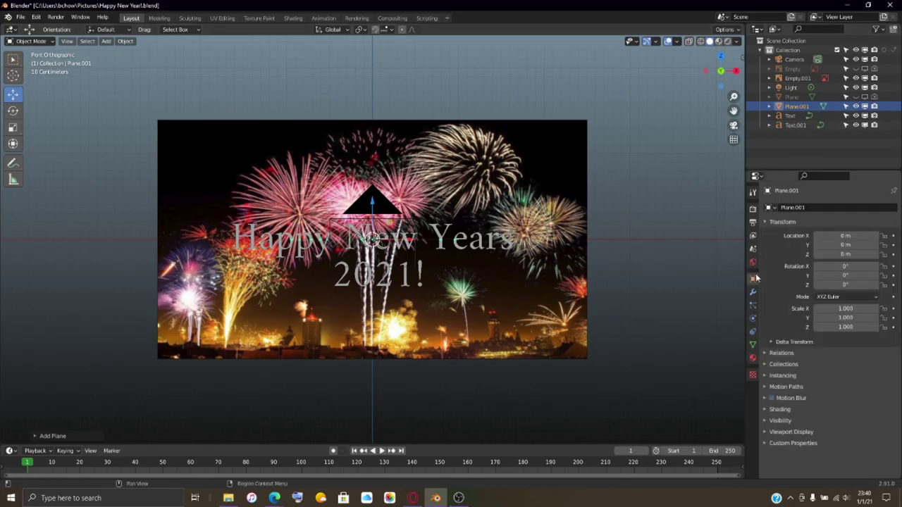
{"action": "left_click", "coordinate": [844, 267]}
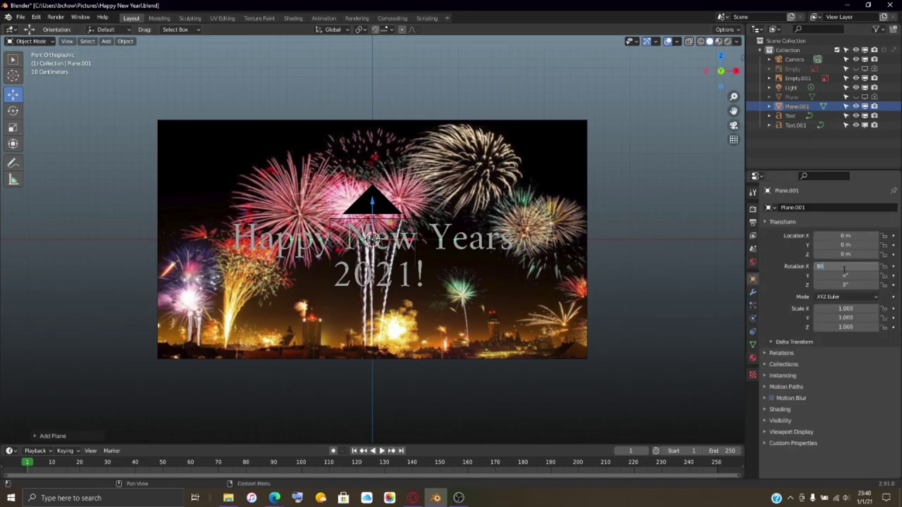
{"action": "key", "text": "Return"}
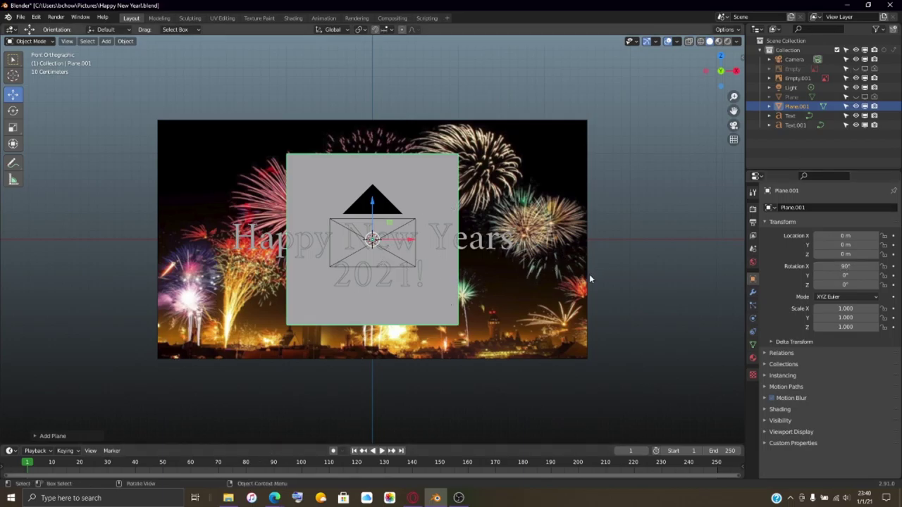
Step: Scale the plane to 2.5 in X and 1.39 in Y so it covers the fireworks reference image
{"action": "left_click", "coordinate": [13, 127]}
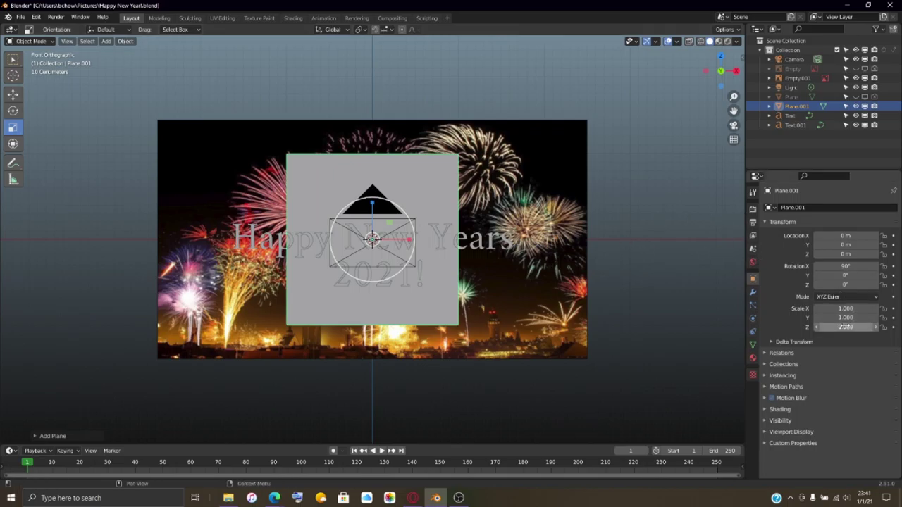
{"action": "double_click", "coordinate": [858, 310]}
{"action": "type", "text": "1.6"}
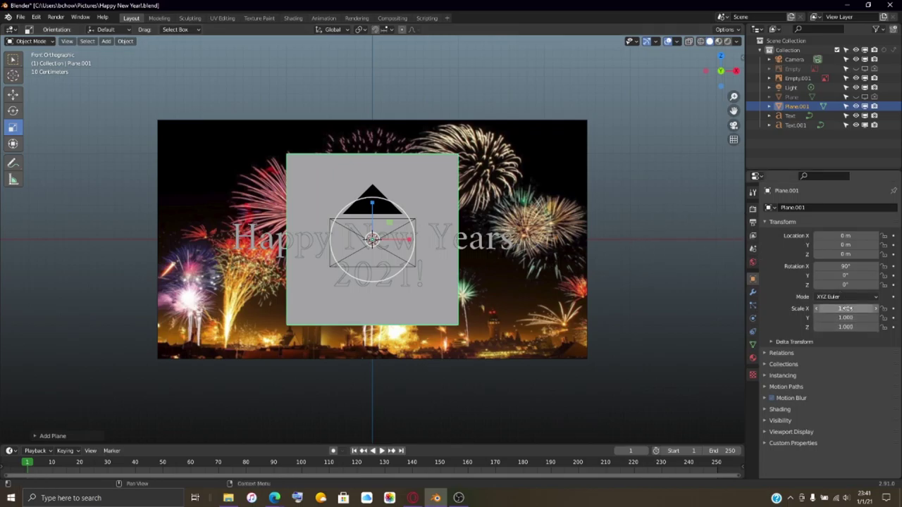
{"action": "key", "text": "Return"}
{"action": "left_click_drag", "start_coordinate": [846, 308], "coordinate": [895, 308]}
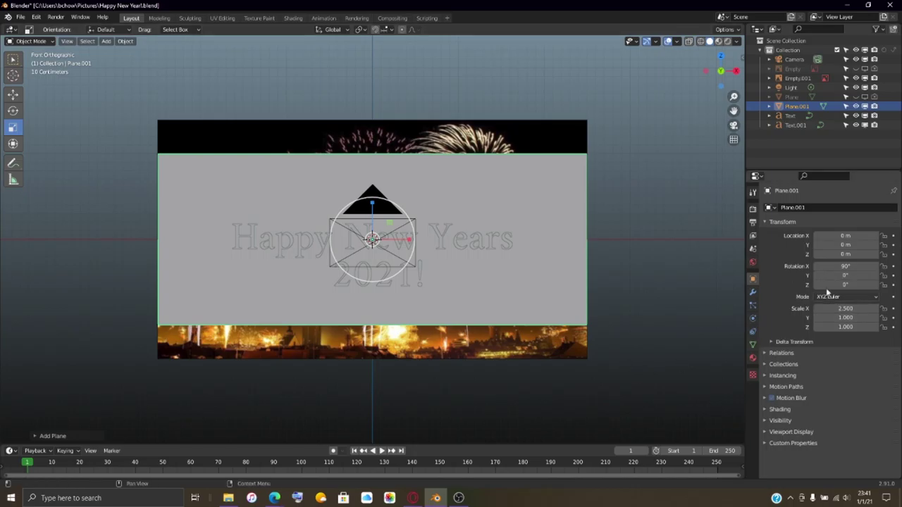
{"action": "left_click_drag", "start_coordinate": [818, 310], "coordinate": [815, 311]}
{"action": "scroll", "coordinate": [612, 375], "scroll_direction": "up", "scroll_amount": 2}
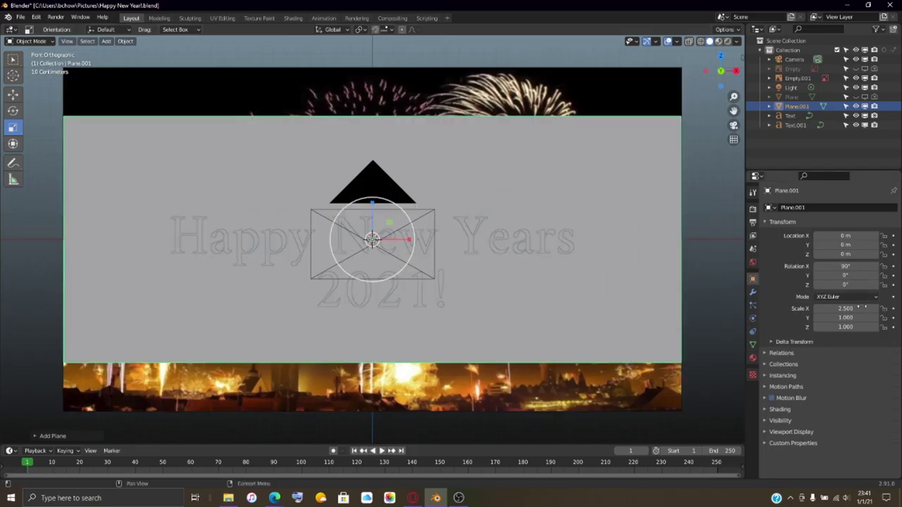
{"action": "left_click", "coordinate": [877, 309]}
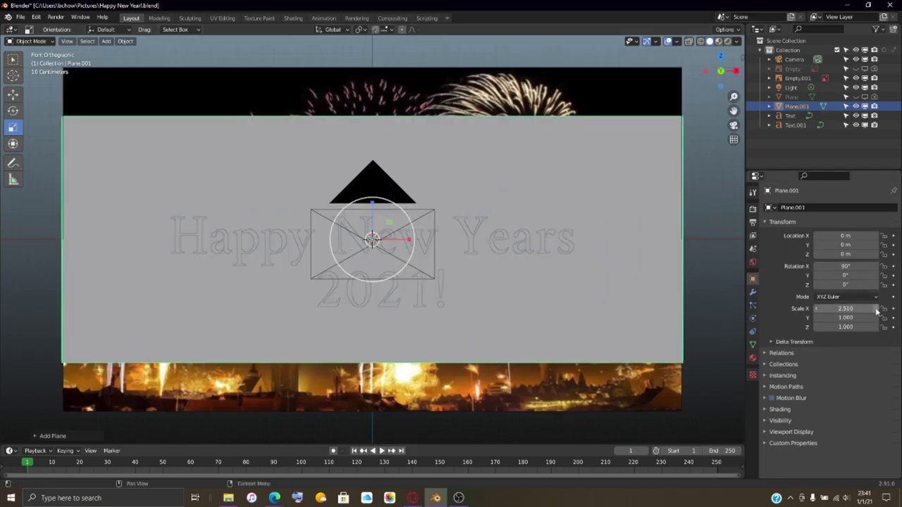
{"action": "left_click", "coordinate": [818, 309]}
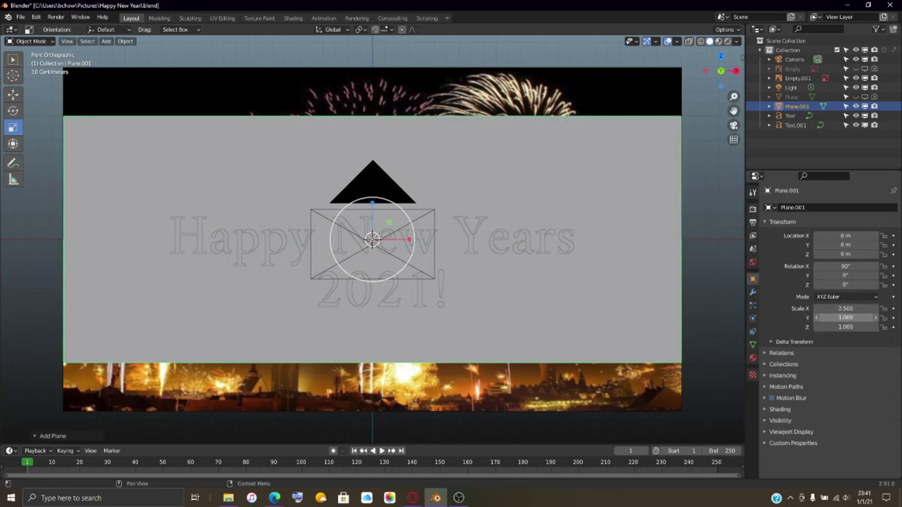
{"action": "left_click_drag", "start_coordinate": [825, 317], "coordinate": [878, 321]}
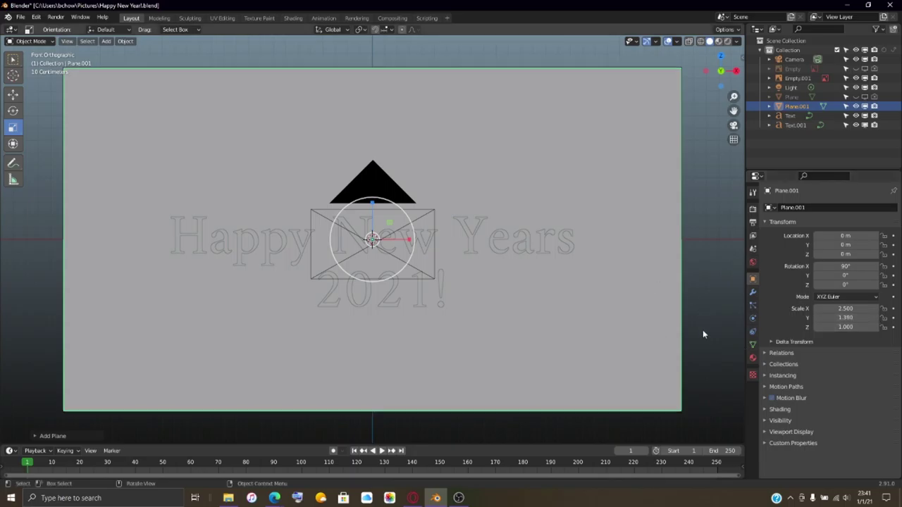
Step: Create a new material on the plane and set its surface shader to Emission
{"action": "scroll", "coordinate": [702, 331], "scroll_direction": "down", "scroll_amount": 1}
{"action": "left_click", "coordinate": [752, 358]}
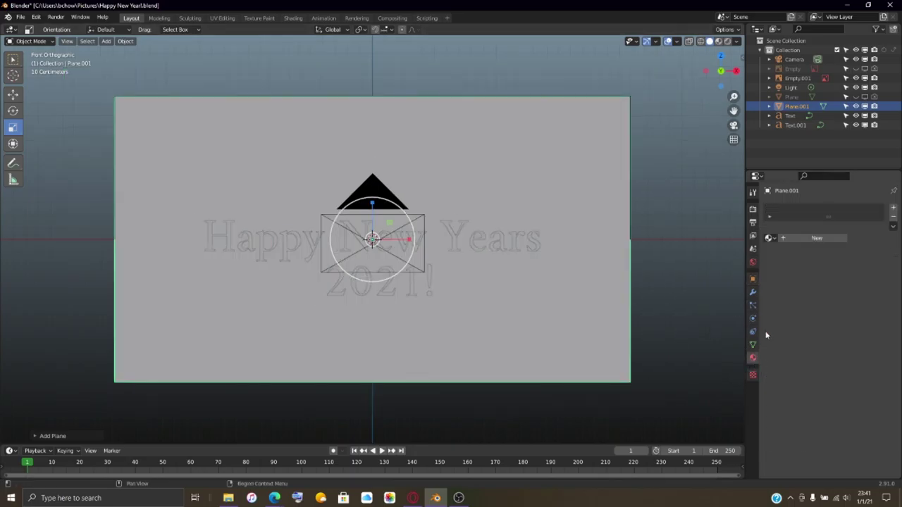
{"action": "left_click", "coordinate": [769, 238]}
{"action": "left_click", "coordinate": [771, 240]}
{"action": "left_click", "coordinate": [795, 238]}
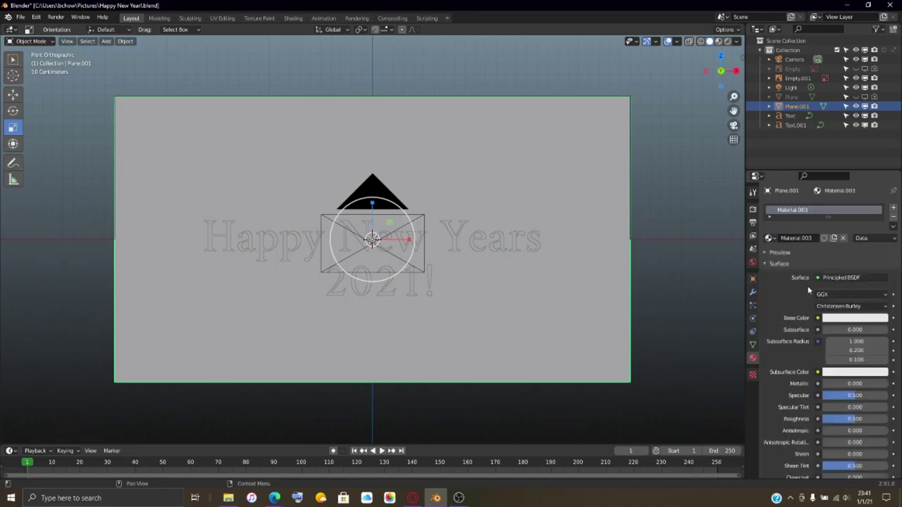
{"action": "left_click", "coordinate": [842, 277]}
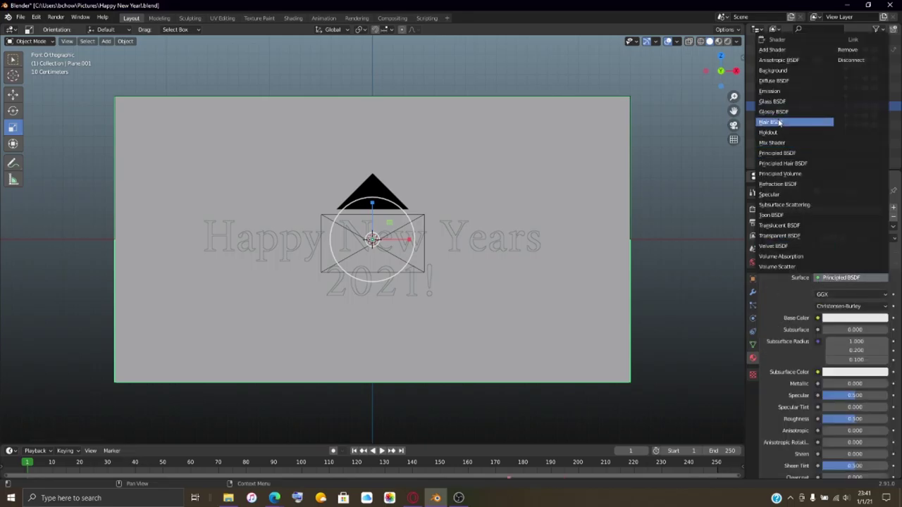
{"action": "left_click", "coordinate": [796, 92]}
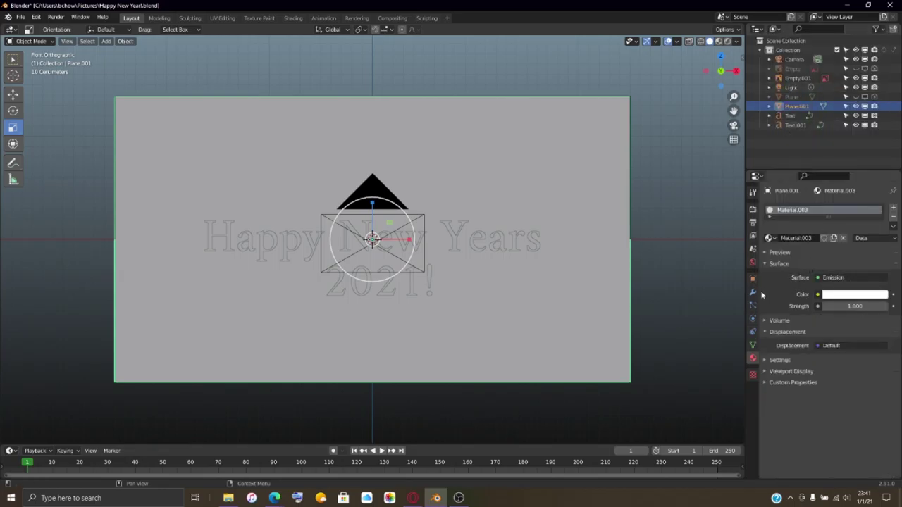
Step: Feed the Emission color from an Image Texture that uses 9.jpg
{"action": "left_click", "coordinate": [817, 295]}
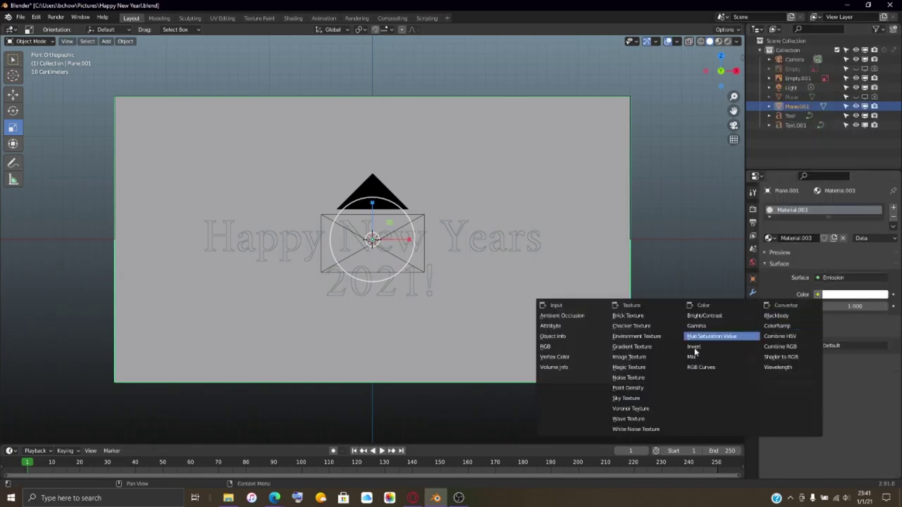
{"action": "left_click", "coordinate": [664, 358]}
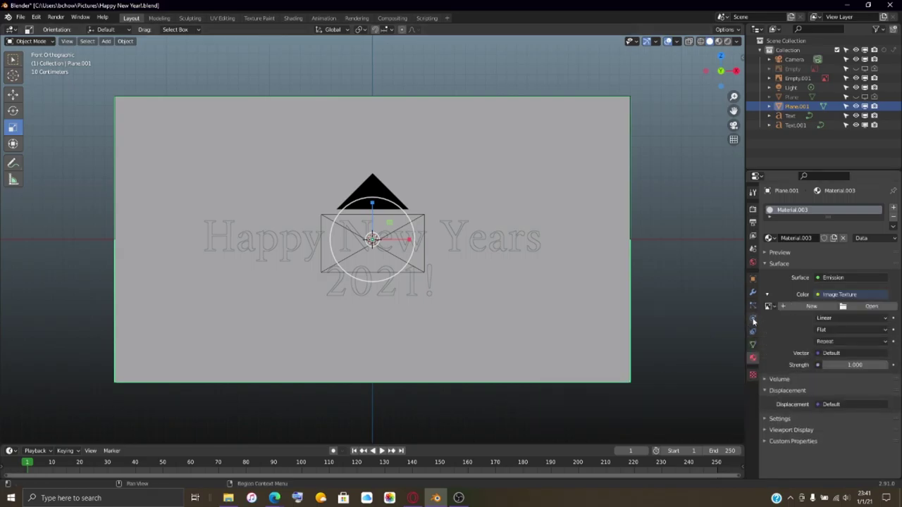
{"action": "left_click", "coordinate": [770, 306]}
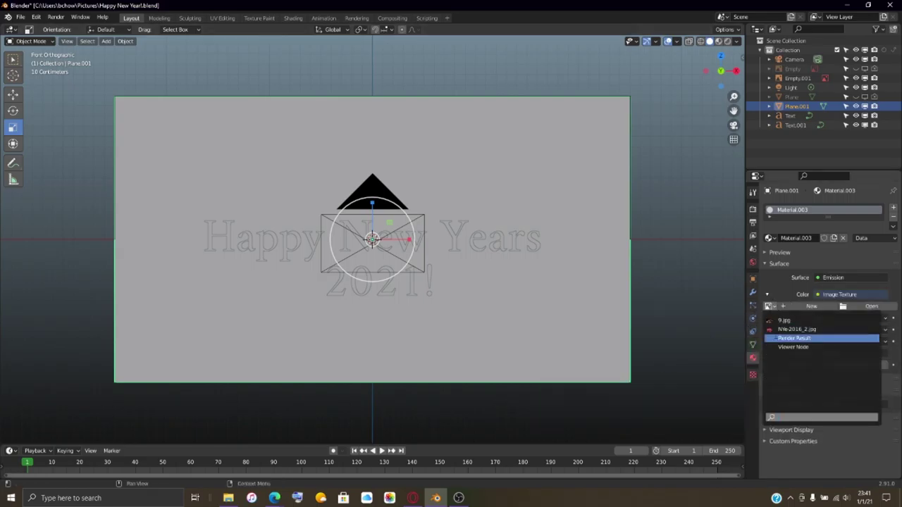
{"action": "left_click", "coordinate": [796, 321]}
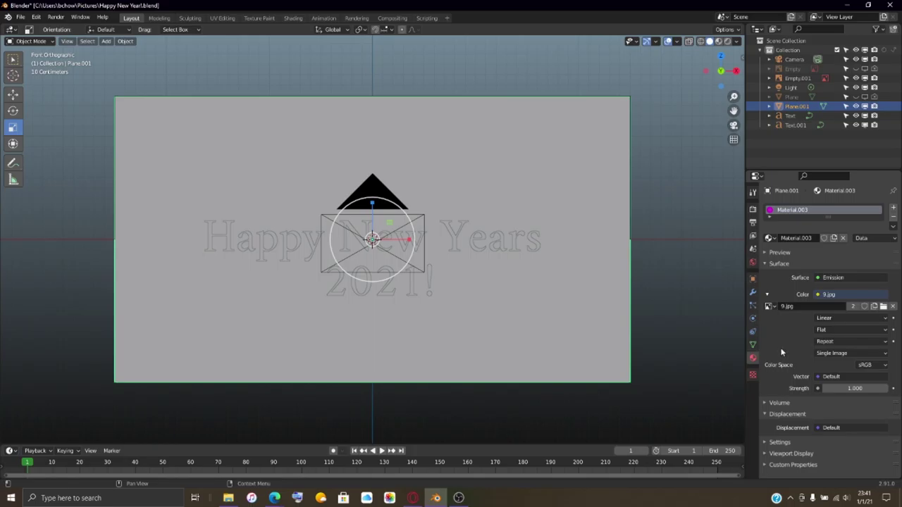
Step: Switch the viewport to material preview shading and check the fireworks texture on the plane
{"action": "left_click", "coordinate": [718, 41]}
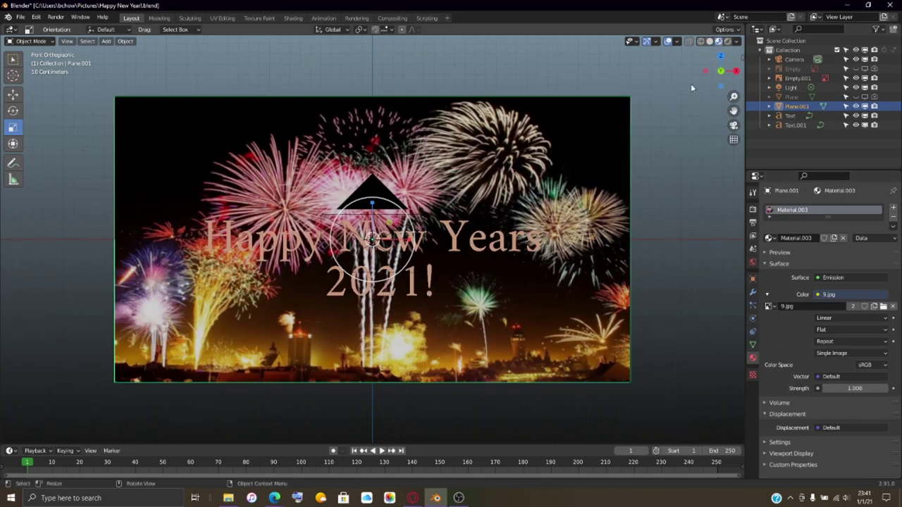
{"action": "scroll", "coordinate": [470, 370], "scroll_direction": "up", "scroll_amount": 1}
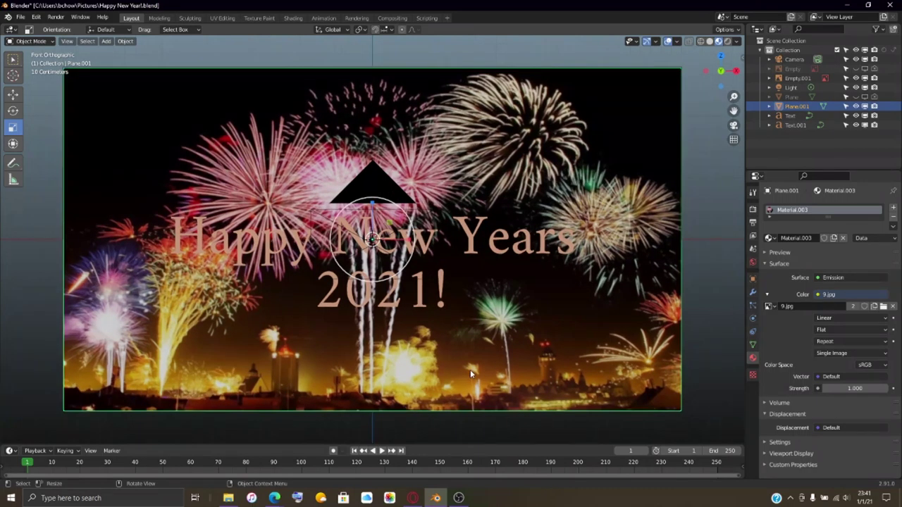
{"action": "scroll", "coordinate": [470, 370], "scroll_direction": "down", "scroll_amount": 1}
{"action": "scroll", "coordinate": [470, 370], "scroll_direction": "up", "scroll_amount": 1}
{"action": "scroll", "coordinate": [470, 369], "scroll_direction": "down", "scroll_amount": 1}
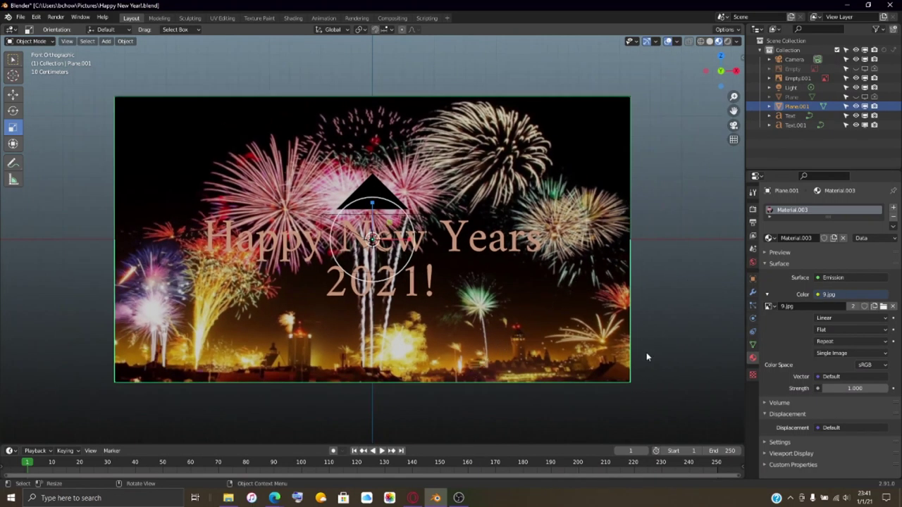
Step: Examine the Glare node's settings in the Compositing workspace and return to the Layout workspace
{"action": "left_click", "coordinate": [399, 17]}
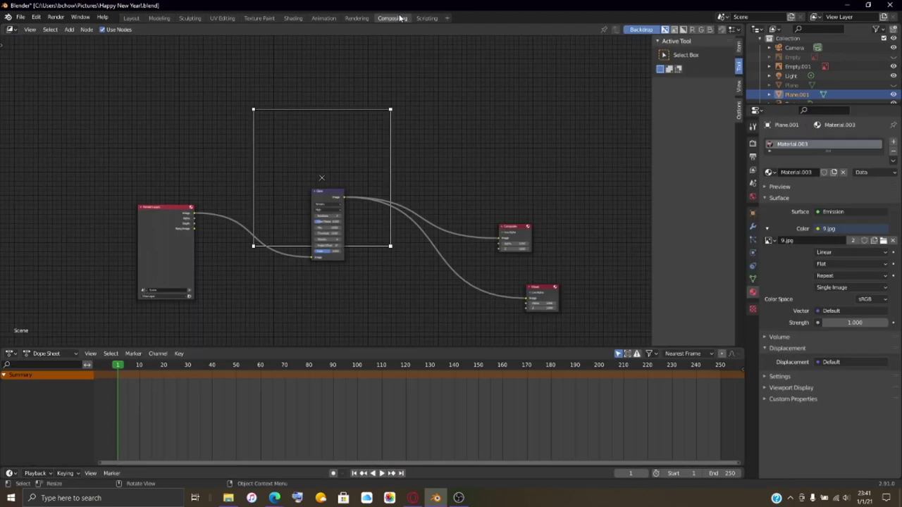
{"action": "scroll", "coordinate": [272, 294], "scroll_direction": "up", "scroll_amount": 3}
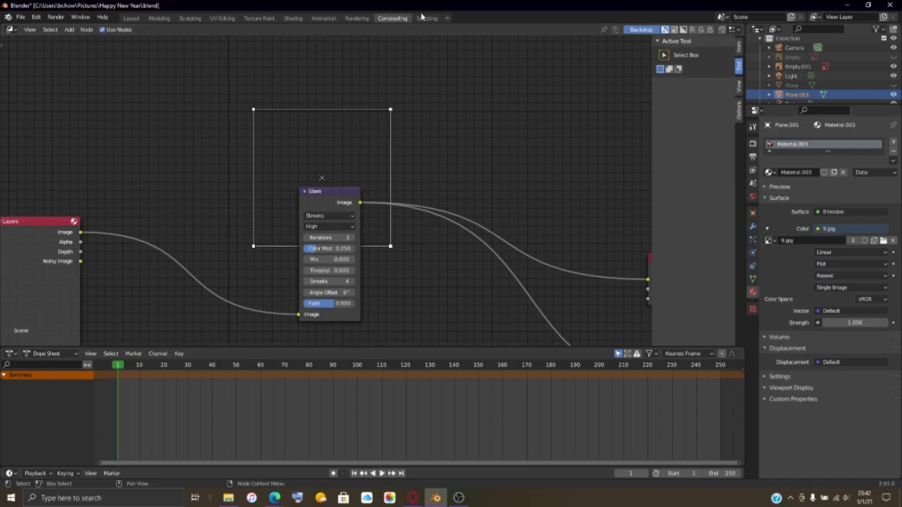
{"action": "left_click", "coordinate": [131, 18]}
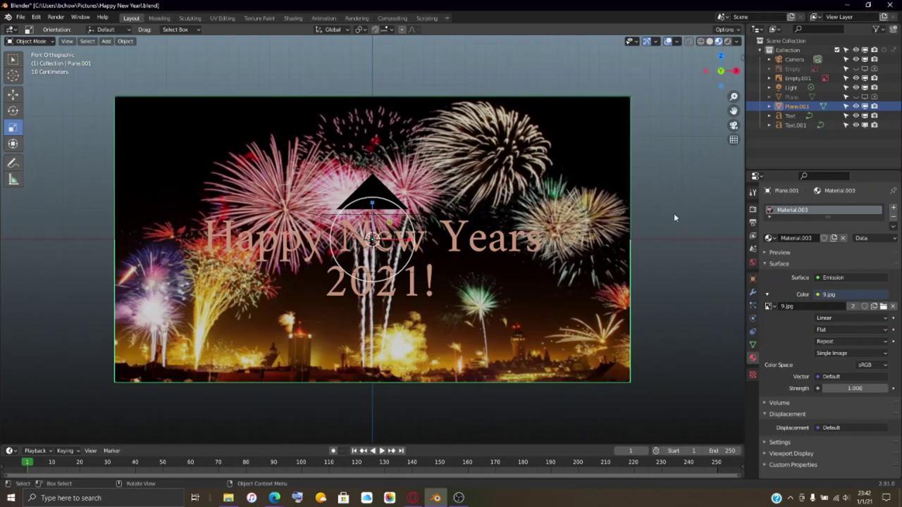
Step: Save the Blender file, render the scene as a still image, and close the render window
{"action": "key", "text": "ctrl+s"}
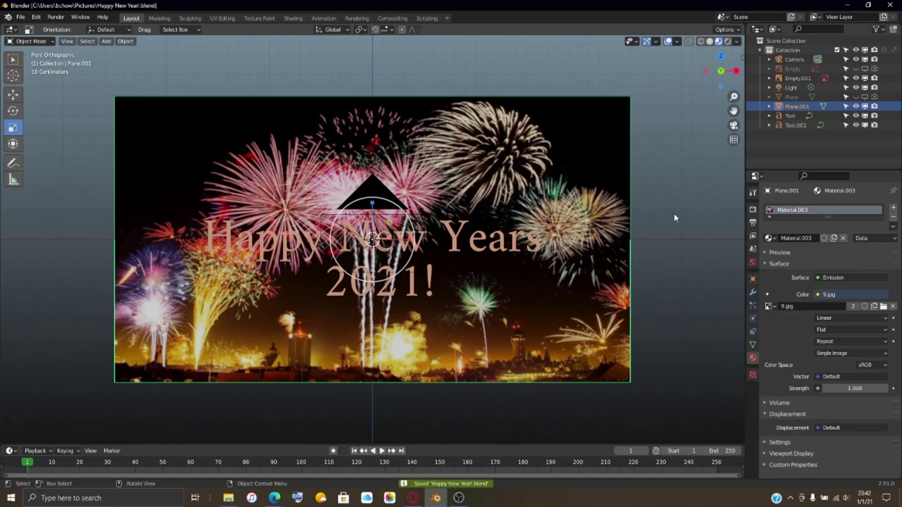
{"action": "key", "text": "F12"}
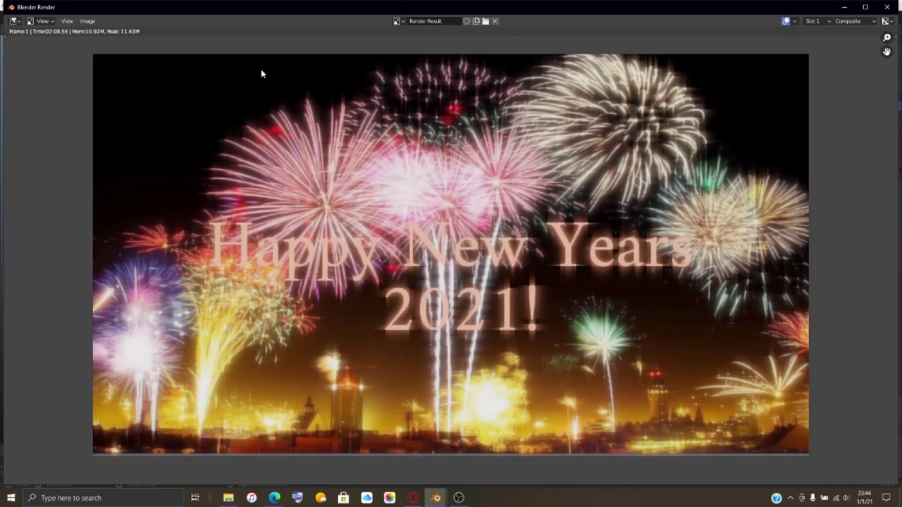
{"action": "left_click", "coordinate": [892, 10]}
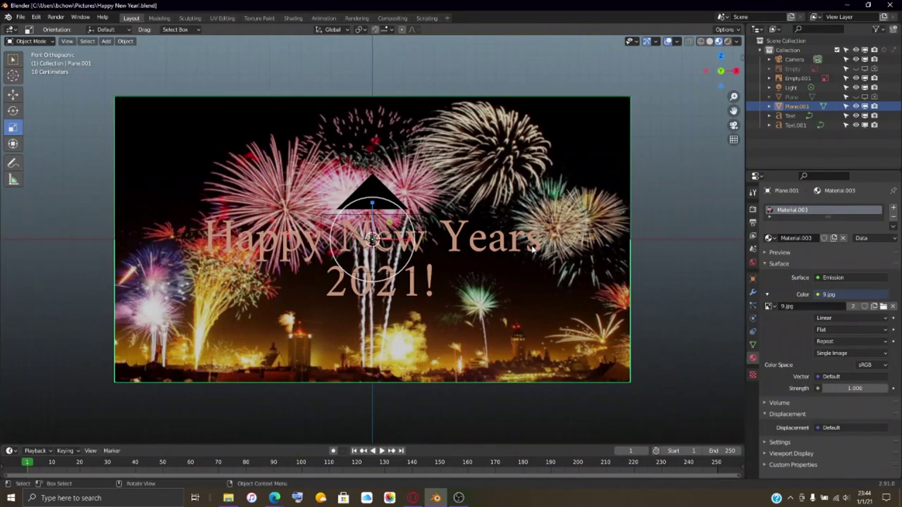
Step: Edit the upper text object so that it reads "Happy New Year"
{"action": "key", "text": "Tab"}
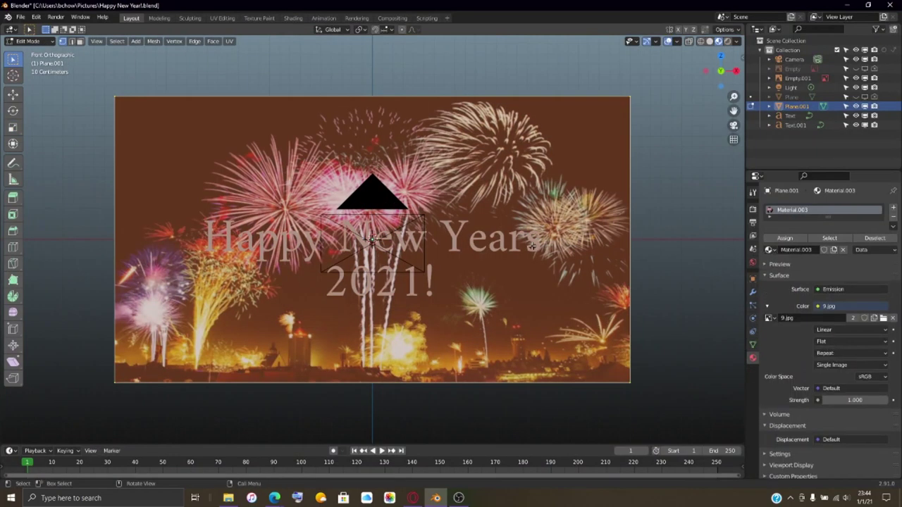
{"action": "key", "text": "Tab"}
{"action": "left_click", "coordinate": [457, 243]}
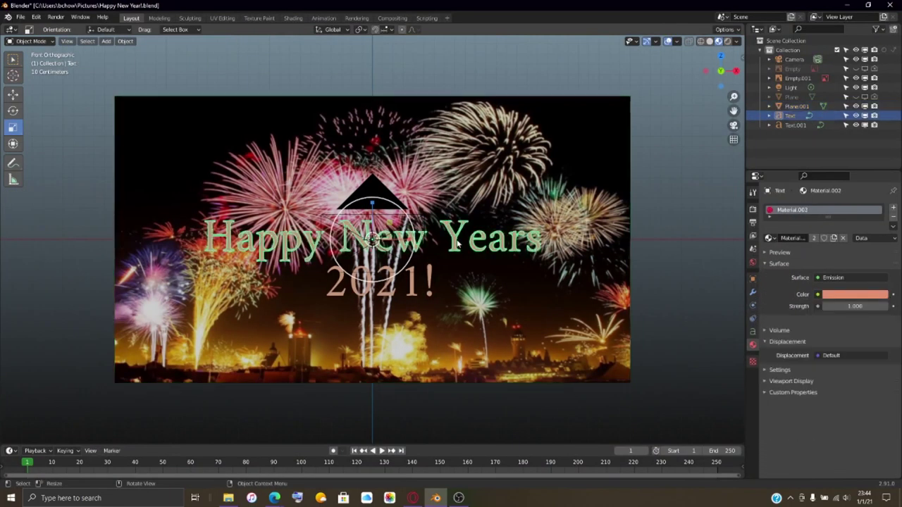
{"action": "key", "text": "Tab"}
{"action": "key", "text": "BackSpace"}
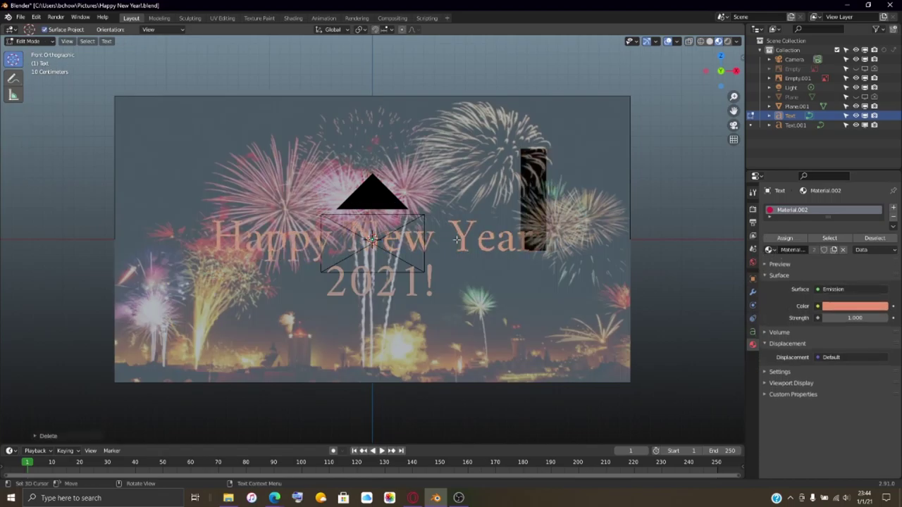
{"action": "key", "text": "Tab"}
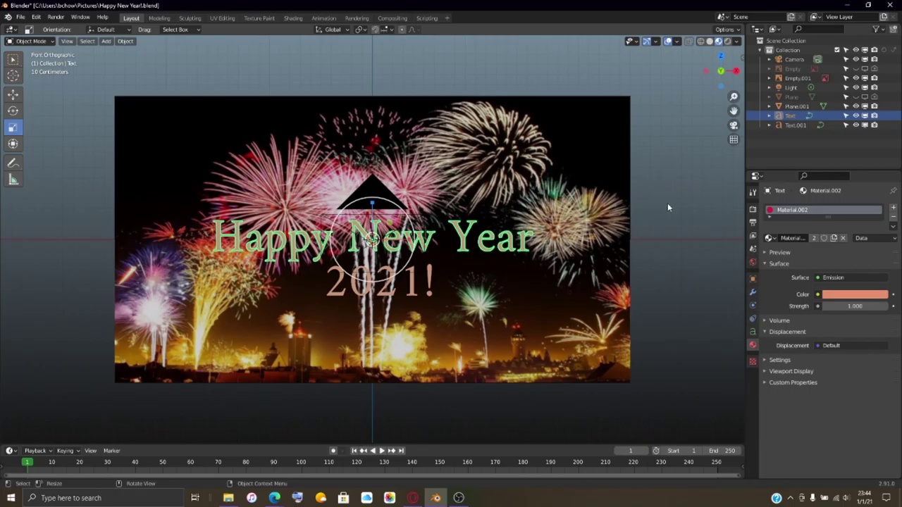
Step: Render the scene with the corrected greeting and open the dialog for saving the render as an image
{"action": "key", "text": "F12"}
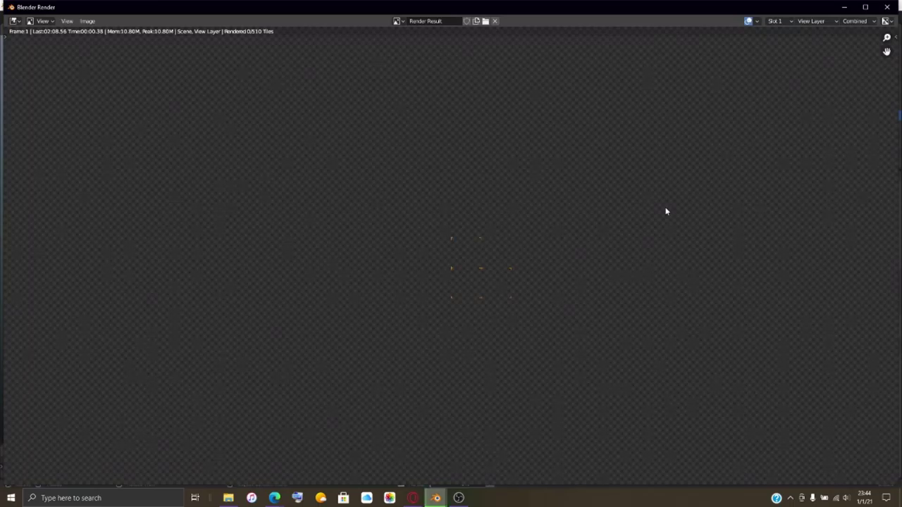
{"action": "left_click", "coordinate": [866, 7]}
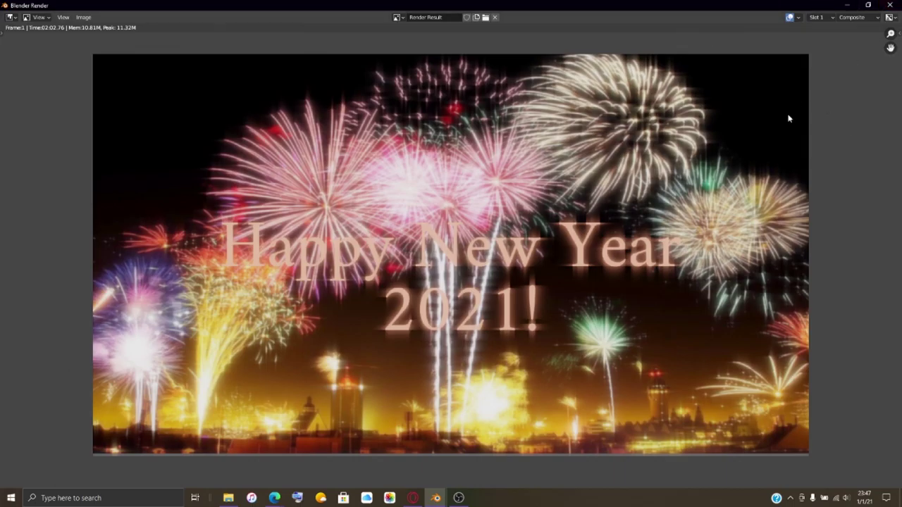
{"action": "left_click", "coordinate": [84, 17]}
{"action": "left_click", "coordinate": [97, 83]}
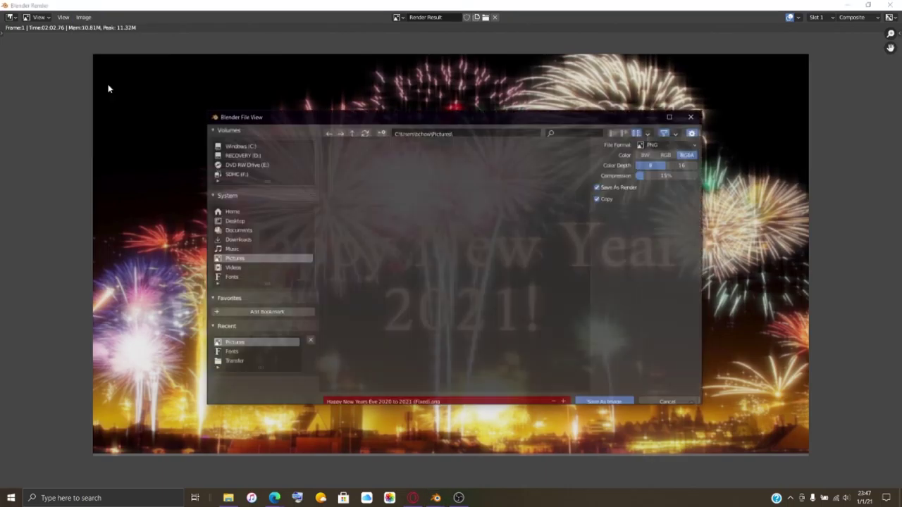
Step: Save the render as "Happy New Year 2021.png" in the Pictures folder and close the render window
{"action": "left_click", "coordinate": [399, 399]}
{"action": "key", "text": "Right"}
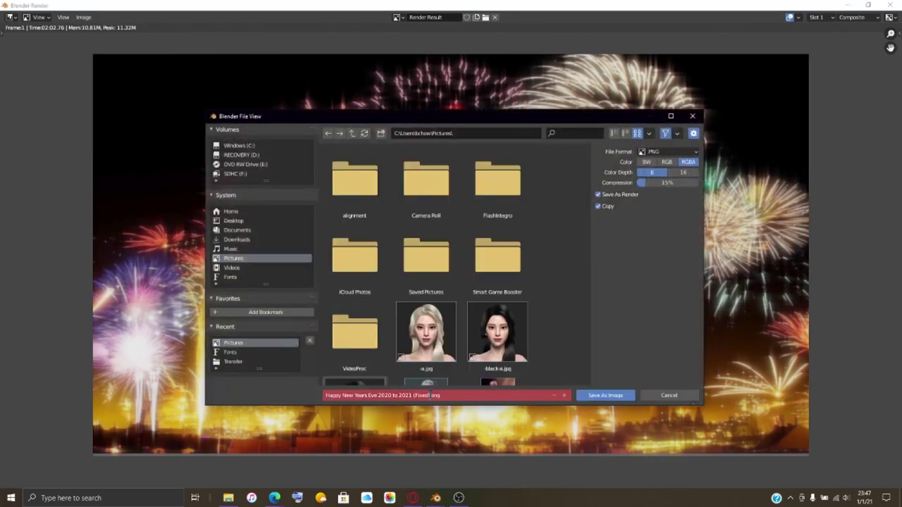
{"action": "key", "text": "Left"}
{"action": "key", "text": "Left"}
{"action": "key", "text": "Left"}
{"action": "key", "text": "Left"}
{"action": "key", "text": "BackSpace"}
{"action": "key", "text": "BackSpace"}
{"action": "key", "text": "BackSpace"}
{"action": "key", "text": "BackSpace"}
{"action": "key", "text": "BackSpace"}
{"action": "key", "text": "BackSpace"}
{"action": "key", "text": "BackSpace"}
{"action": "key", "text": "BackSpace"}
{"action": "key", "text": "Right"}
{"action": "key", "text": "Right"}
{"action": "key", "text": "BackSpace"}
{"action": "key", "text": "BackSpace"}
{"action": "key", "text": "BackSpace"}
{"action": "key", "text": "BackSpace"}
{"action": "key", "text": "BackSpace"}
{"action": "key", "text": "BackSpace"}
{"action": "key", "text": "BackSpace"}
{"action": "key", "text": "BackSpace"}
{"action": "key", "text": "BackSpace"}
{"action": "key", "text": "BackSpace"}
{"action": "key", "text": "BackSpace"}
{"action": "key", "text": "BackSpace"}
{"action": "key", "text": "BackSpace"}
{"action": "key", "text": "BackSpace"}
{"action": "left_click", "coordinate": [457, 400]}
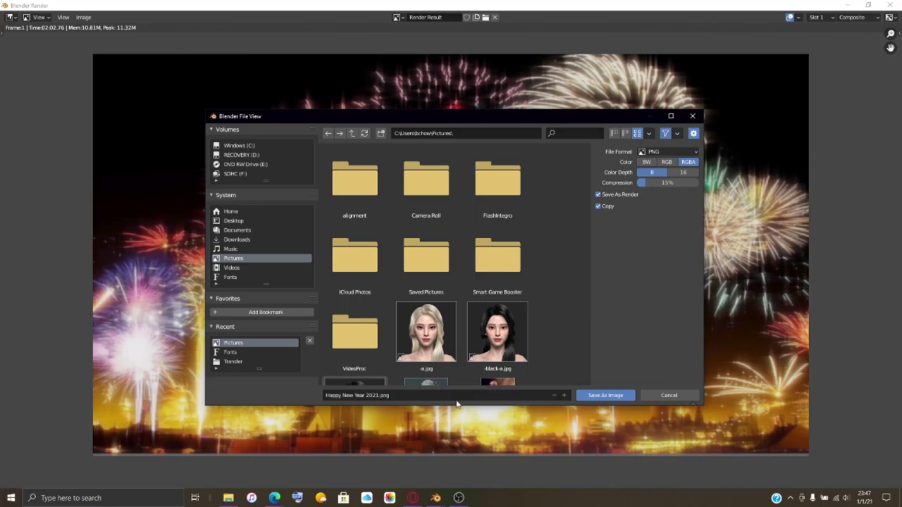
{"action": "left_click", "coordinate": [606, 395]}
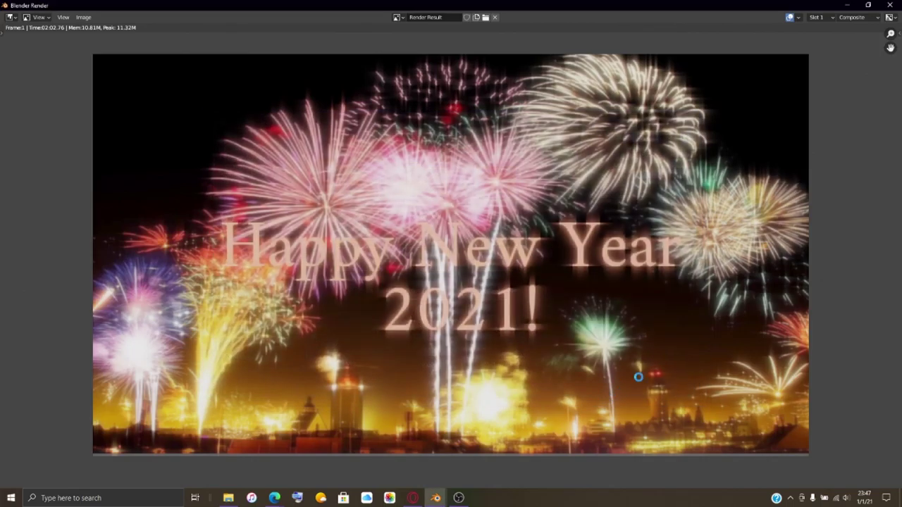
{"action": "left_click", "coordinate": [892, 7]}
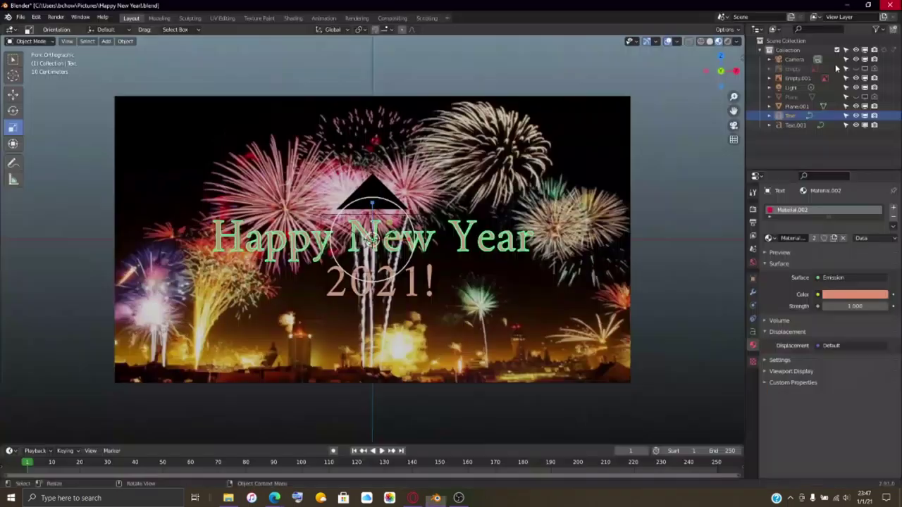
Step: Save the Blender file and delete the exclamation mark from the lower text object so that it reads "2021"
{"action": "key", "text": "ctrl+s"}
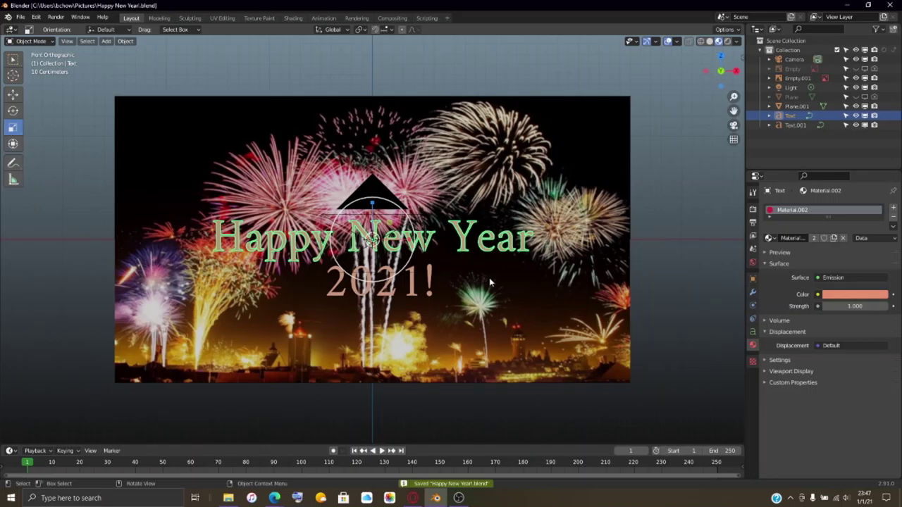
{"action": "left_click", "coordinate": [414, 296]}
{"action": "key", "text": "Tab"}
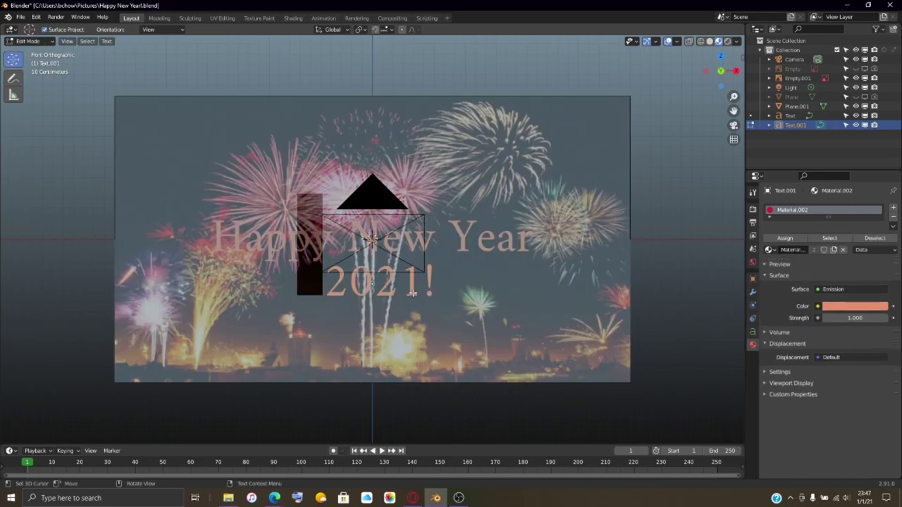
{"action": "key", "text": "Right"}
{"action": "key", "text": "Right"}
{"action": "key", "text": "Right"}
{"action": "key", "text": "Right"}
{"action": "key", "text": "Right"}
{"action": "key", "text": "BackSpace"}
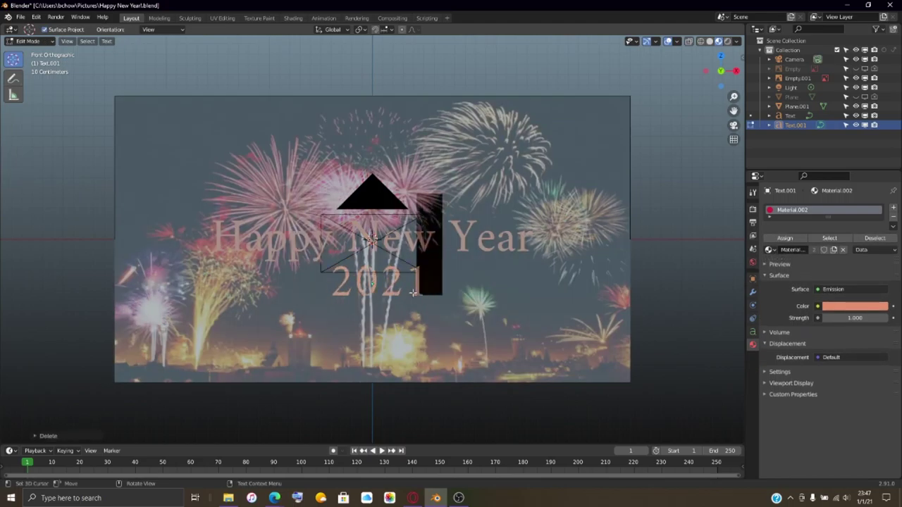
{"action": "key", "text": "Tab"}
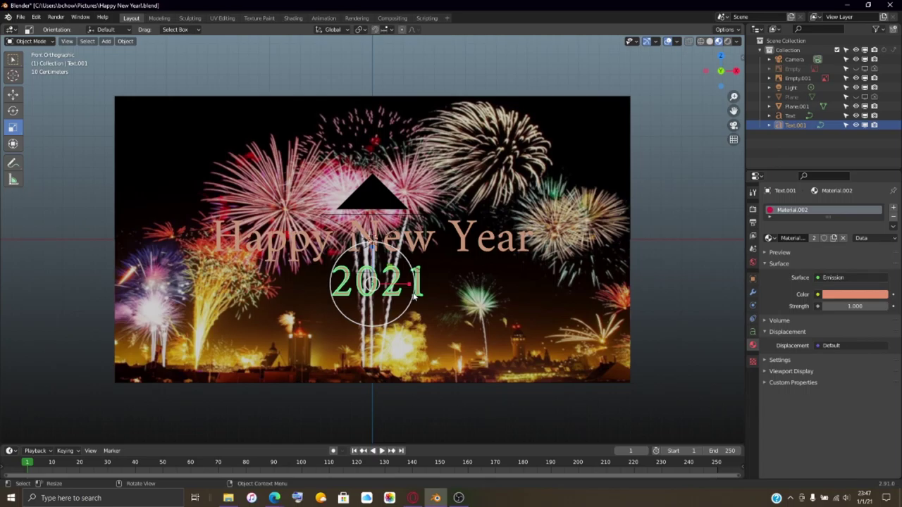
Step: Save the Blender file with the shortened year text and render the scene as a still image
{"action": "key", "text": "ctrl+s"}
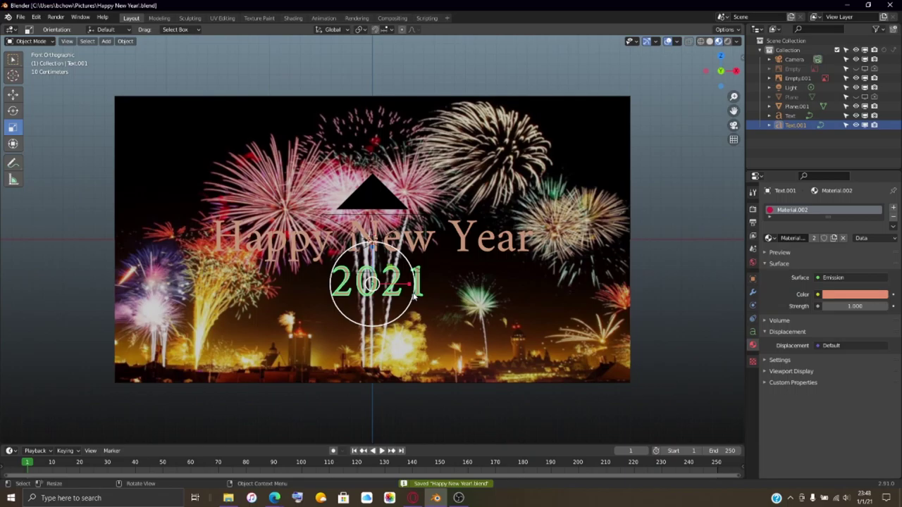
{"action": "key", "text": "F12"}
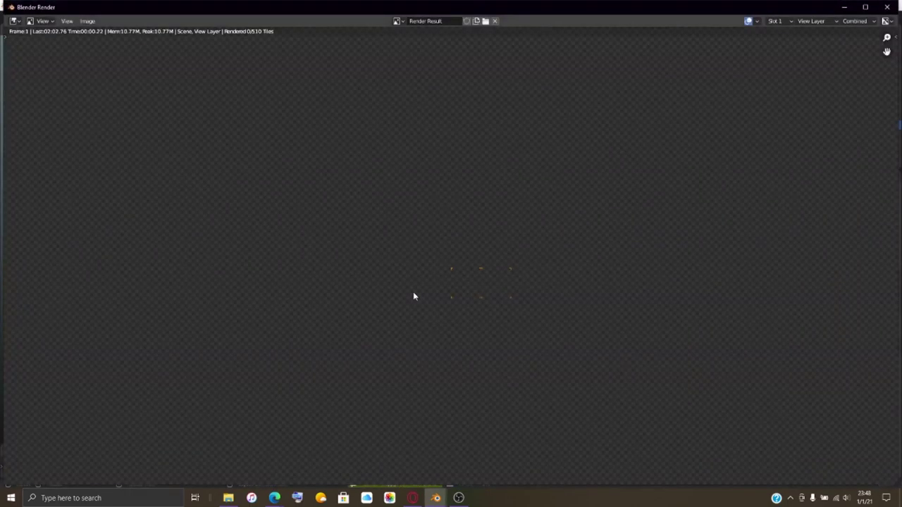